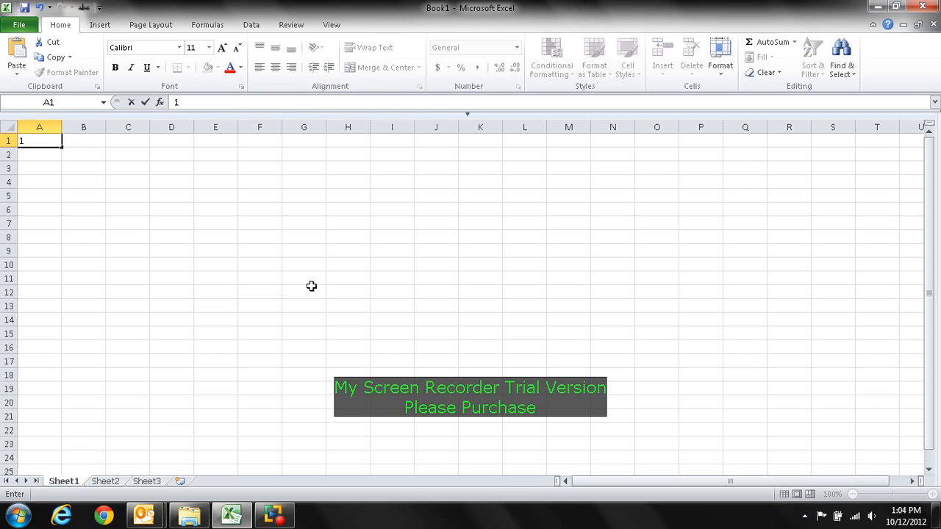
Step: Enter 1 in cell A1 and fill it down through A5 using the Fill Series option
key("Return")
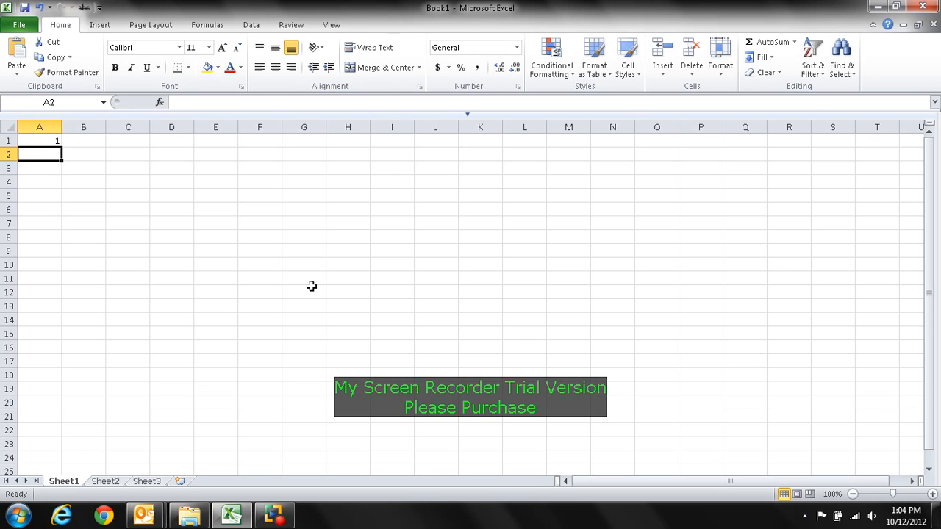
left_click(43, 140)
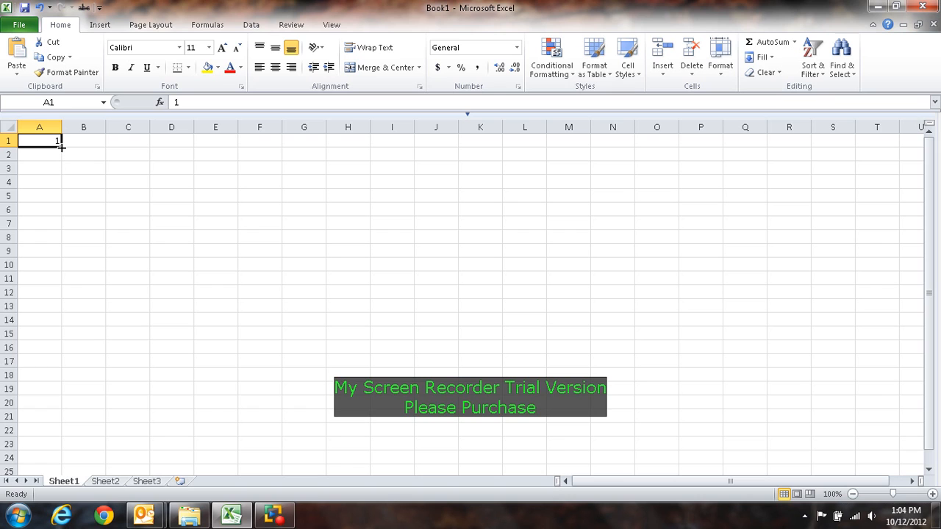
left_click_drag(61, 147, 62, 203)
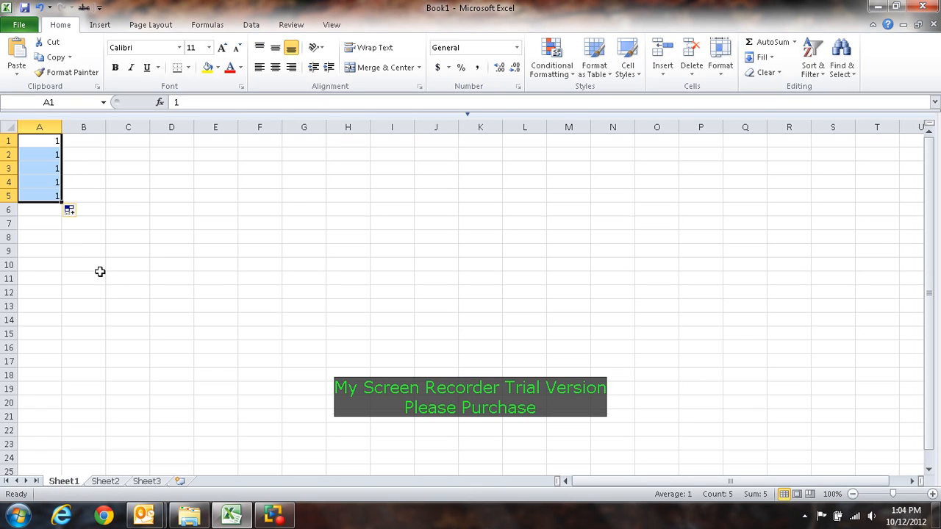
left_click(76, 211)
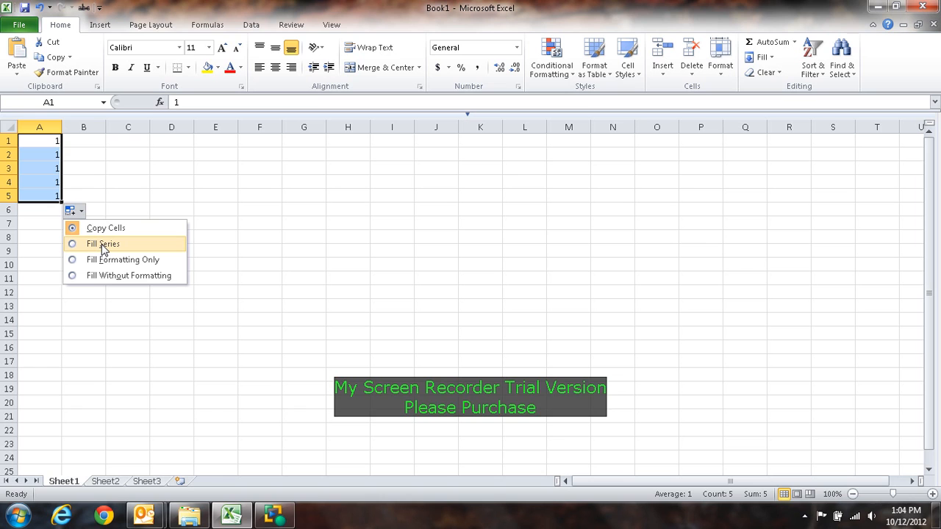
left_click(103, 244)
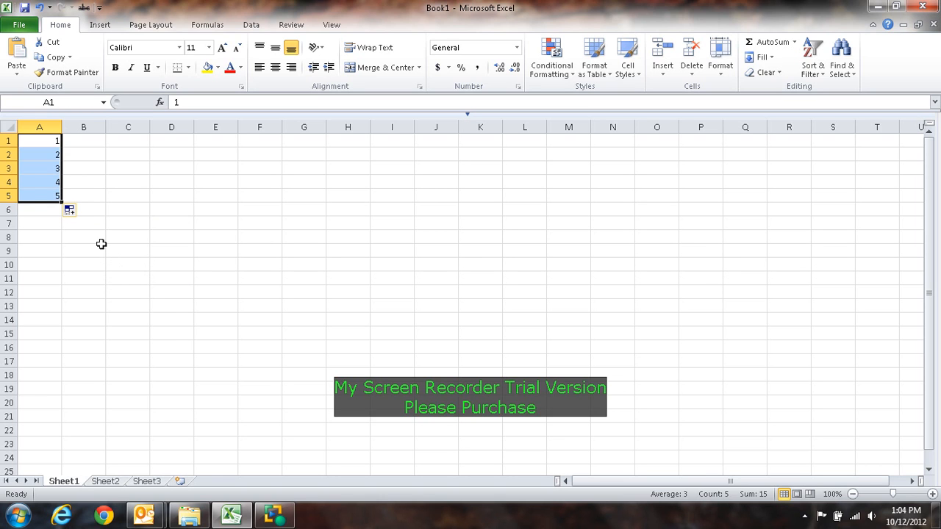
left_click(102, 247)
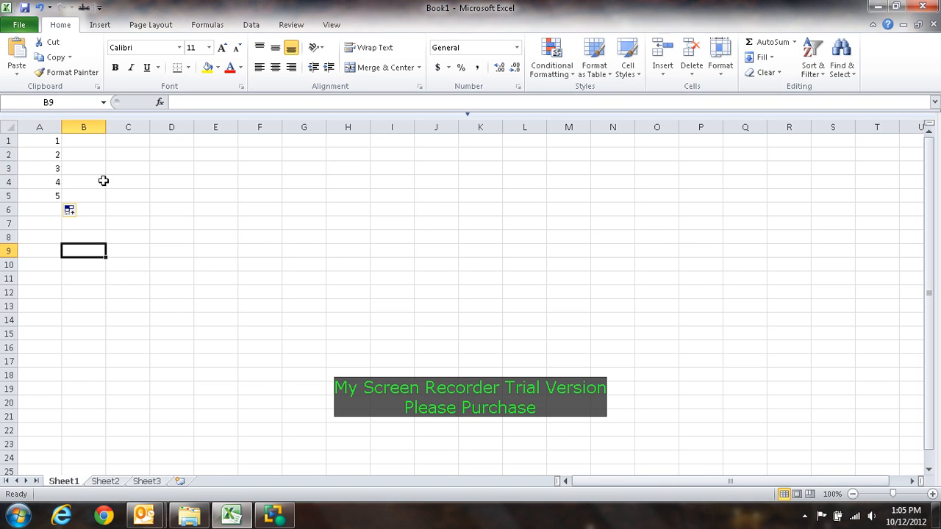
Step: Fill the number series in A1:A5 across through column E
left_click_drag(47, 139, 46, 195)
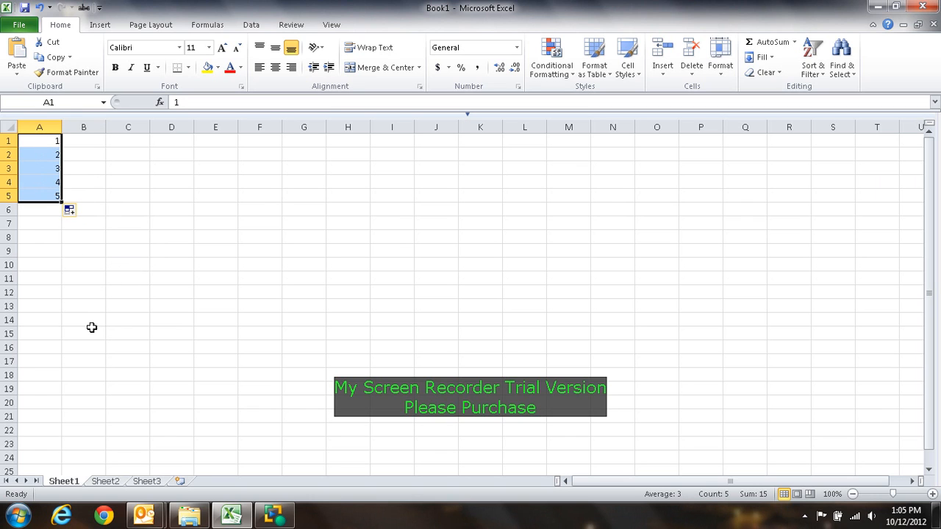
left_click_drag(62, 201, 231, 212)
left_click(222, 306)
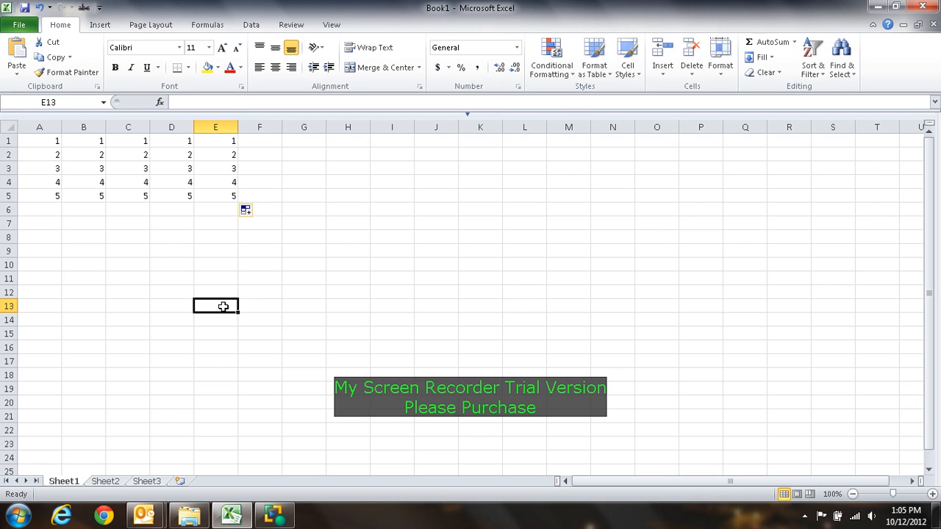
Step: Enter Monday in J1, fill the weekday names down through J17, and widen column J to fit them
left_click(438, 143)
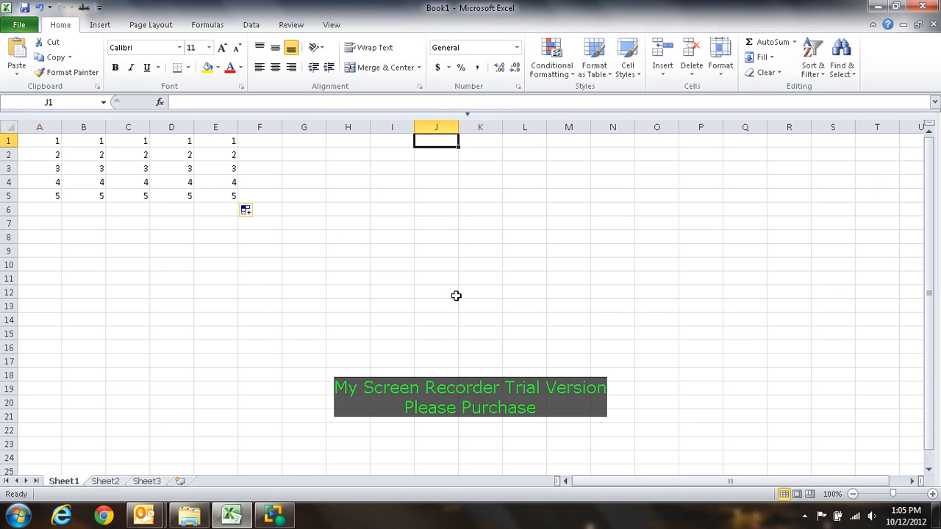
type("Monday")
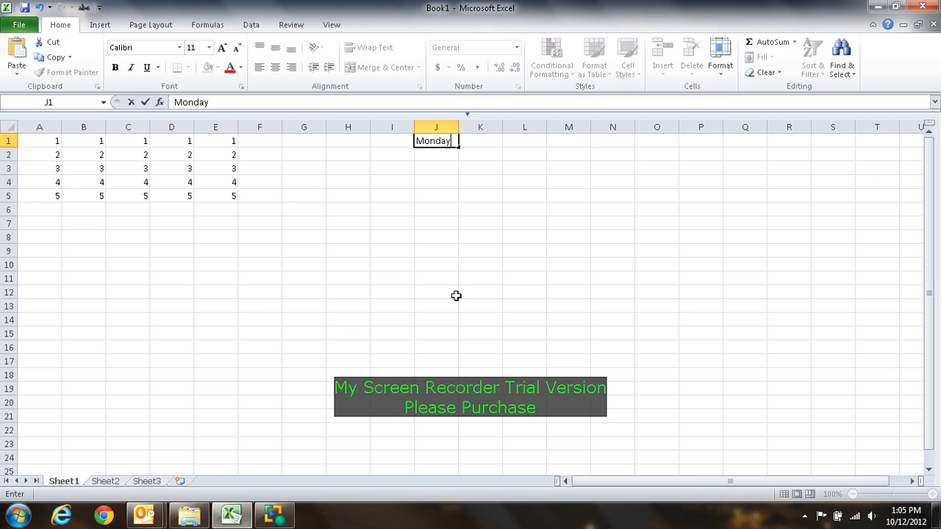
key("Return")
left_click(420, 142)
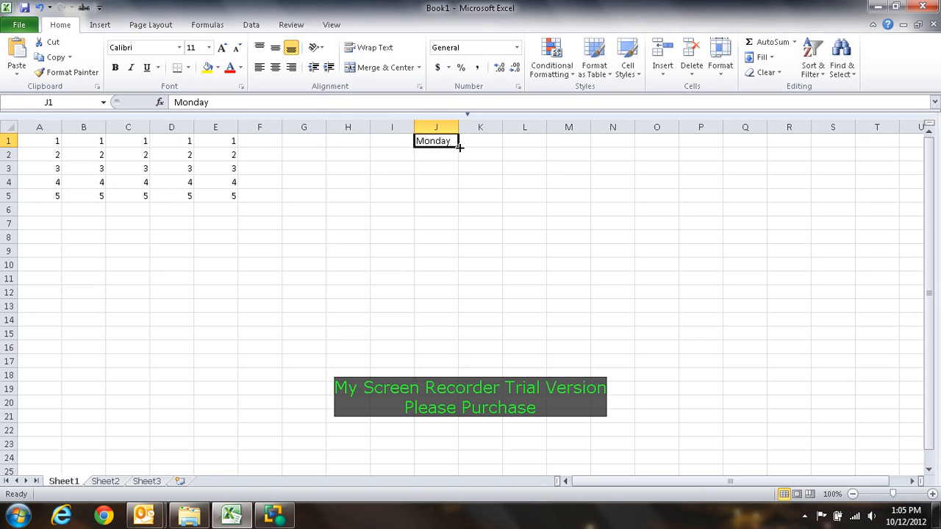
left_click_drag(457, 147, 459, 368)
left_click(541, 207)
left_click_drag(459, 125, 477, 126)
Step: Enter MON in K1 and fill the abbreviated weekdays down through K17
left_click(496, 140)
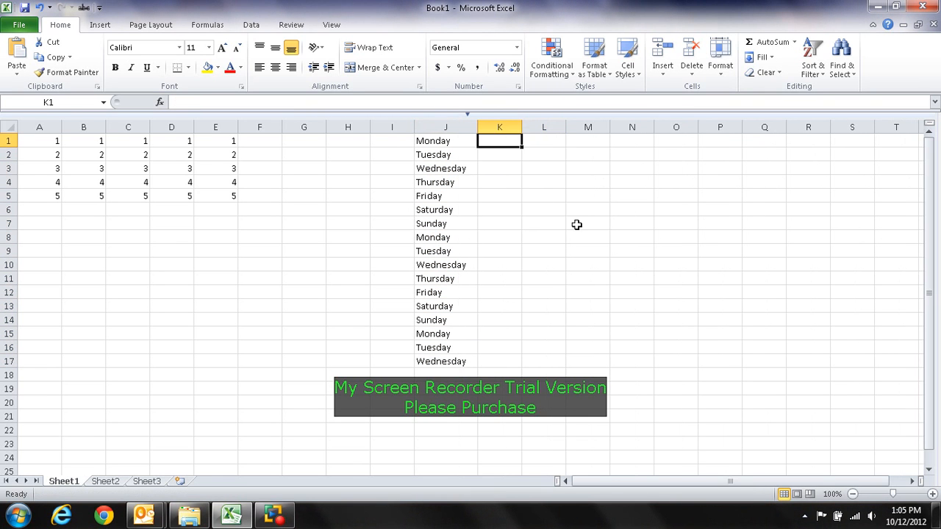
type("MON")
left_click(577, 224)
left_click(500, 141)
left_click_drag(522, 146, 523, 371)
left_click(608, 376)
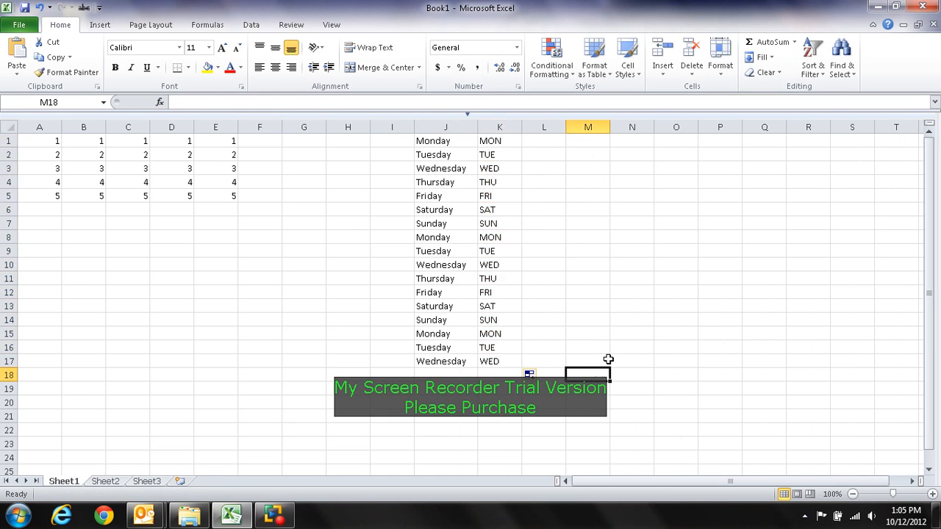
Step: Enter January in M1, fill the month names down through M18, and widen column M to fit them
left_click(584, 142)
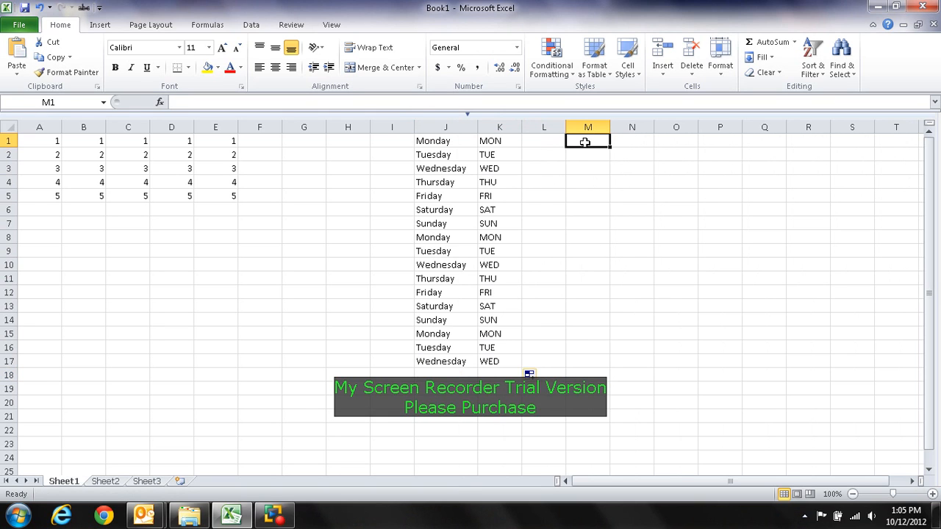
type("January")
key("Return")
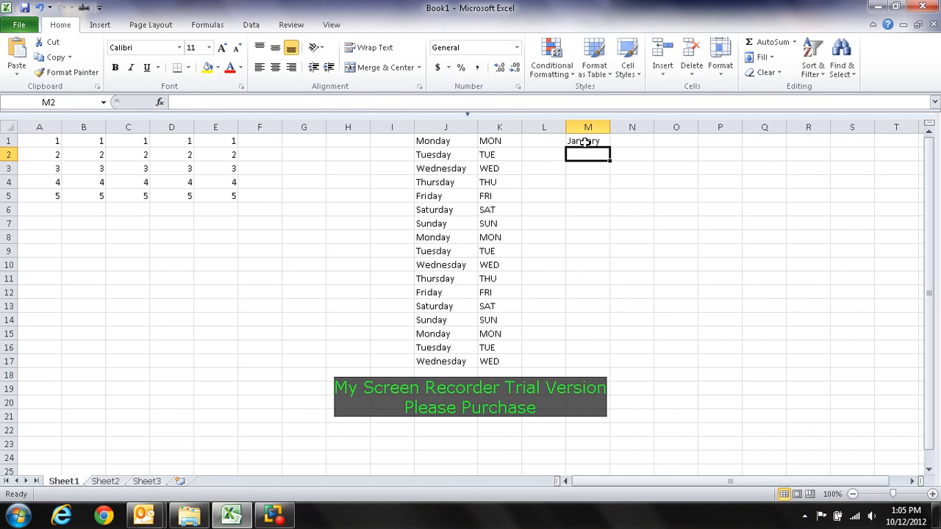
left_click(584, 142)
left_click_drag(608, 146, 618, 376)
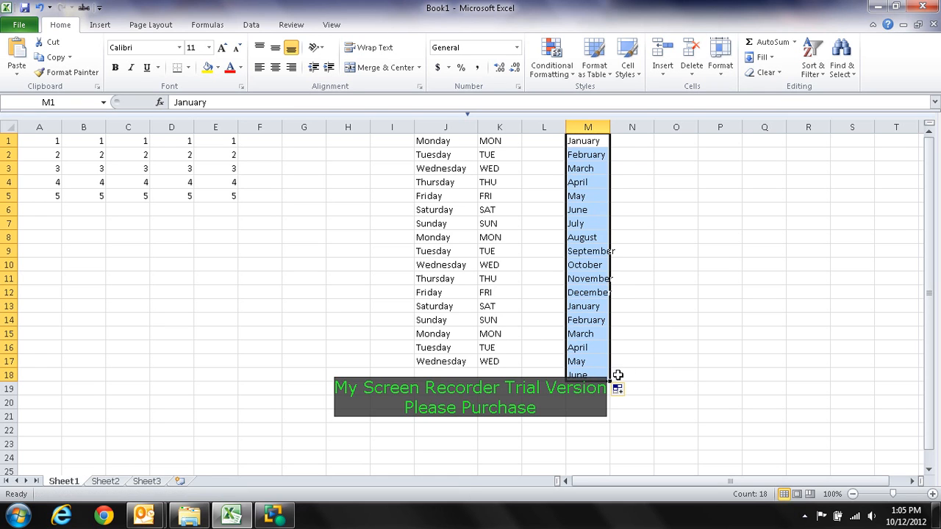
left_click_drag(610, 128, 618, 128)
left_click(631, 156)
Step: Enter Jan in N1 and fill the abbreviated months down through N18
left_click(633, 143)
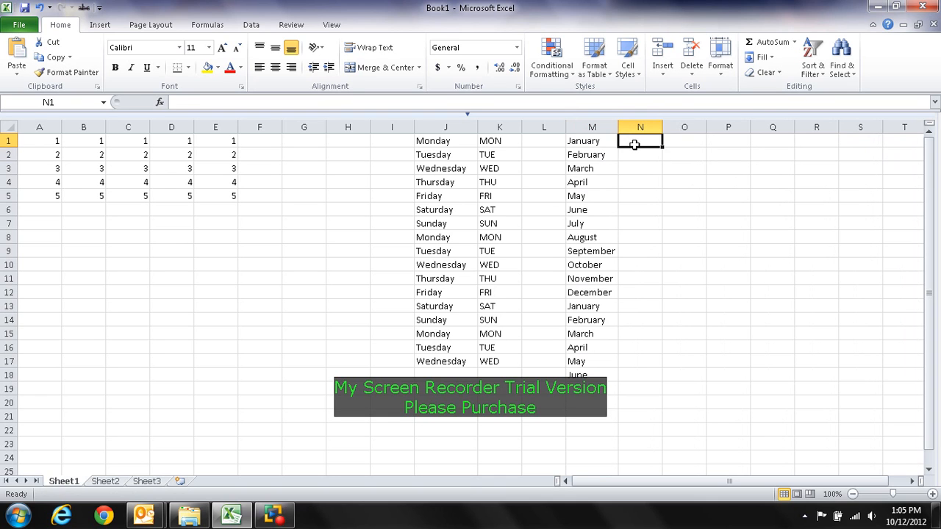
type("Jan")
key("Return")
left_click(633, 143)
left_click_drag(662, 146, 657, 378)
left_click(723, 374)
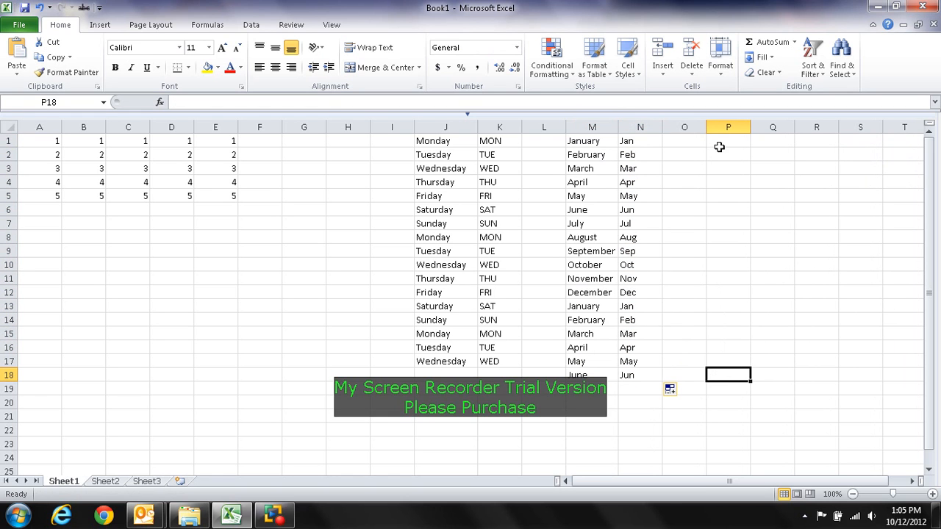
Step: Enter the date 10/12/2012 in P1 and fill consecutive dates down through P522
left_click(911, 480)
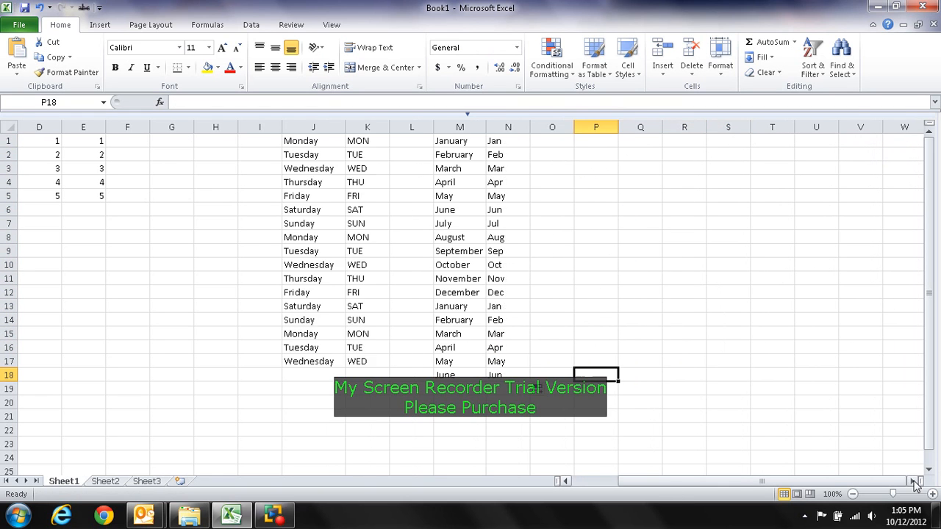
left_click(568, 143)
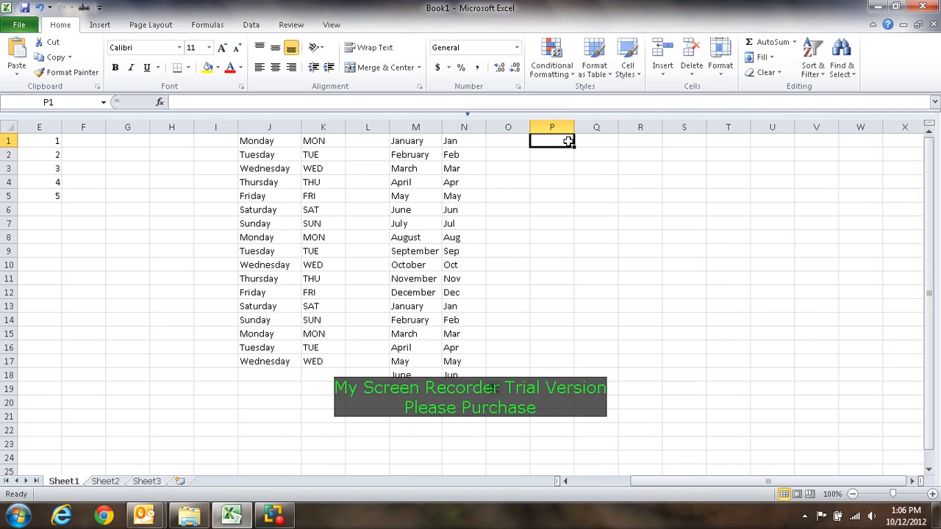
type("10")
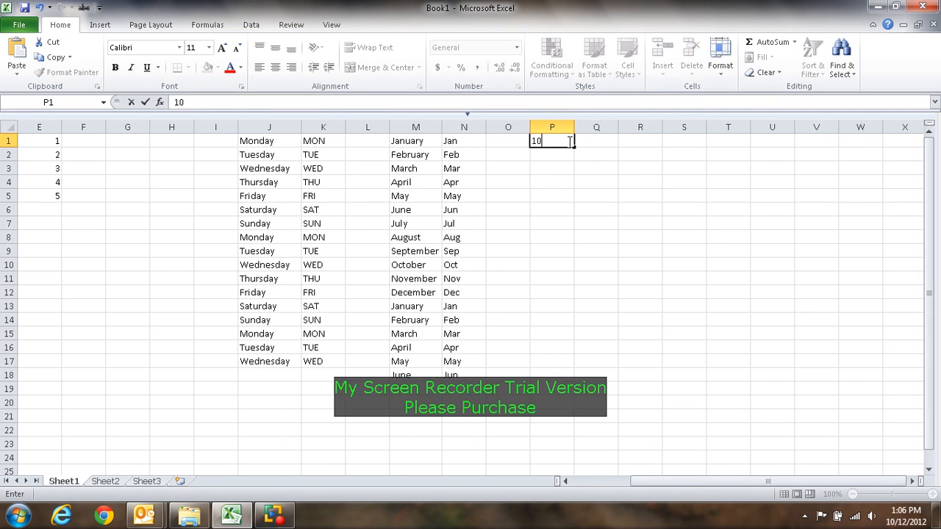
type("/12/2012")
key("Return")
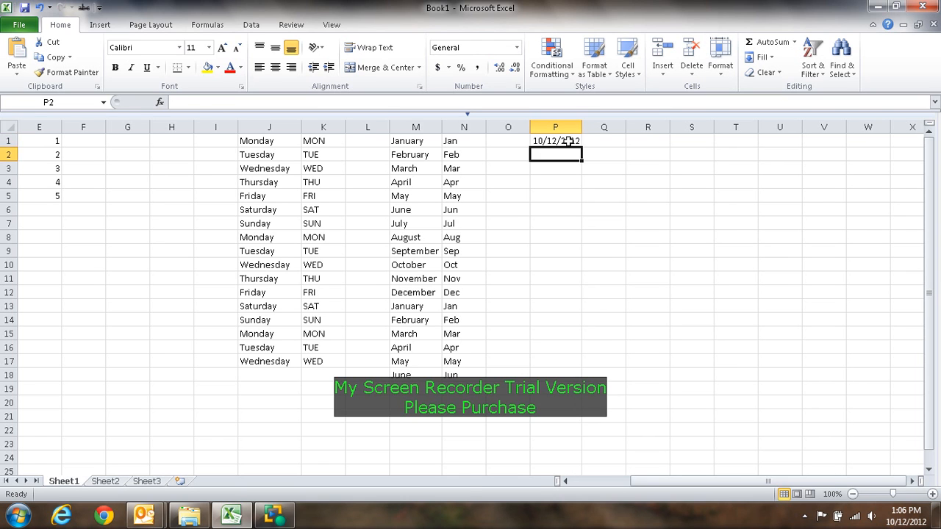
left_click(568, 142)
left_click_drag(581, 147, 591, 523)
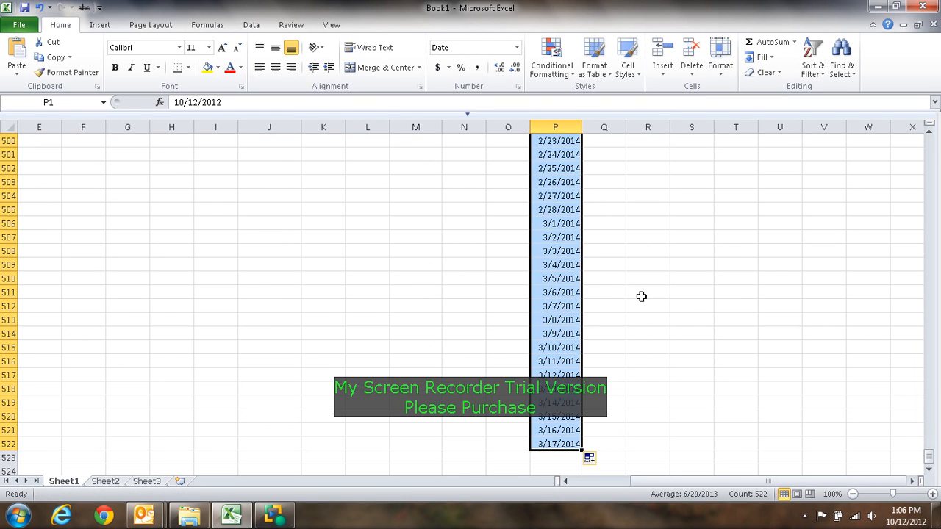
left_click(675, 335)
Step: Enter Friday in Q1, fill the weekday names down through Q522 beside the dates, and autofit column Q
key("Page_Up")
key("Page_Up")
key("Page_Up")
key("Page_Up")
key("Page_Up")
key("Page_Up")
key("Page_Up")
key("Page_Up")
key("Page_Up")
key("Page_Up")
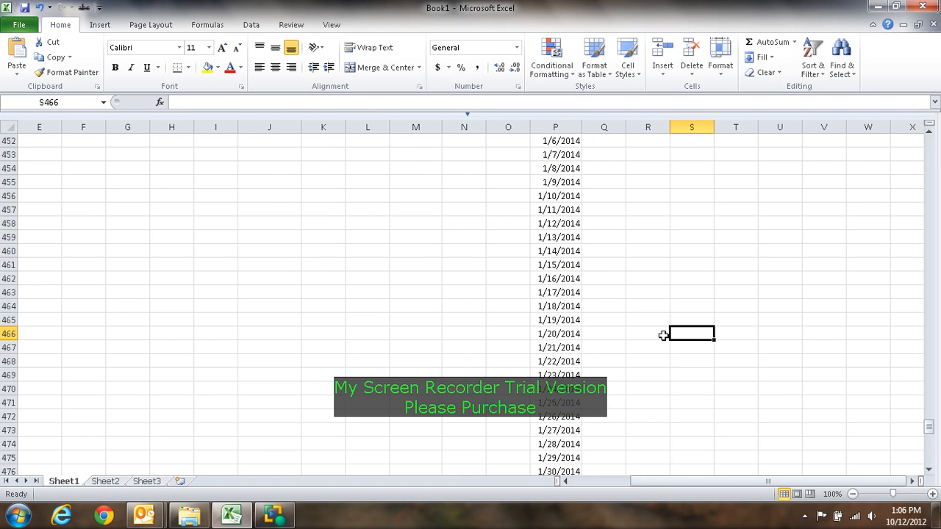
key("Page_Up")
key("Page_Up")
key("Page_Up")
key("Page_Up")
key("Page_Up")
key("Page_Up")
key("Page_Up")
key("Page_Up")
key("Page_Up")
key("Page_Up")
key("Page_Up")
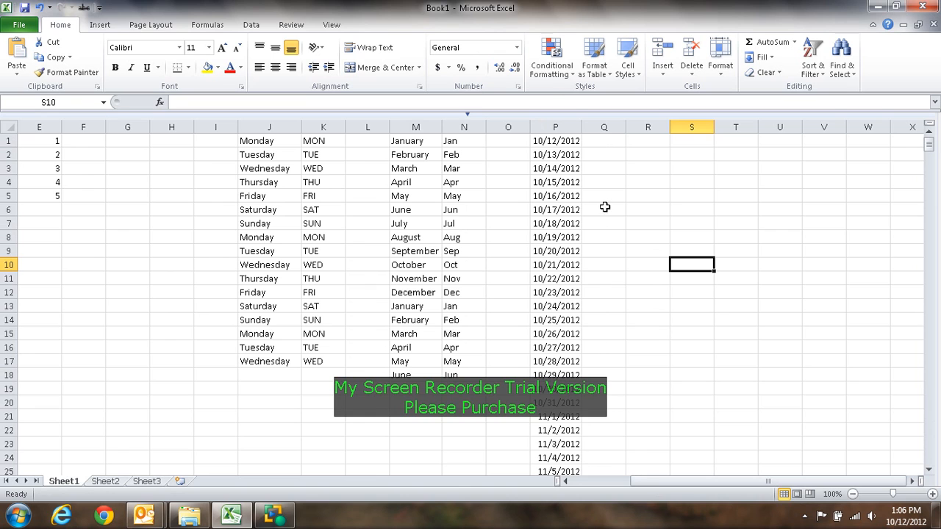
left_click(606, 141)
type("Fr")
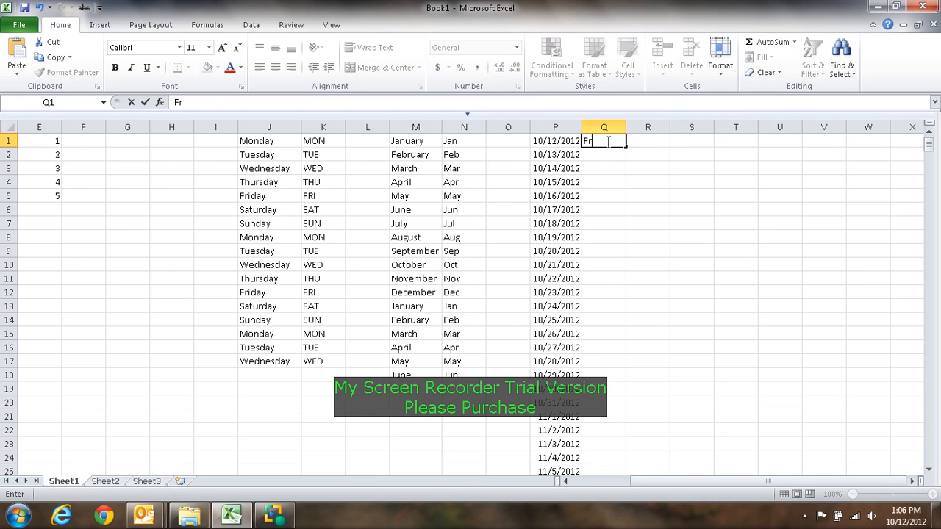
type("iday")
key("Return")
left_click(606, 141)
left_click_drag(626, 147, 632, 526)
left_click(696, 332)
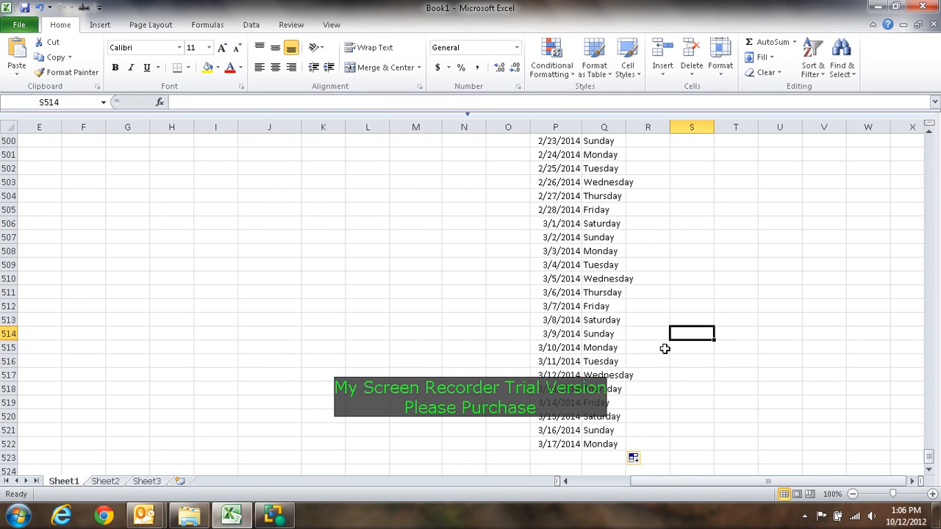
double_click(625, 127)
Step: Examine how the dates in column P line up with the weekdays in column Q throughout the list
scroll(653, 289, "up", 8)
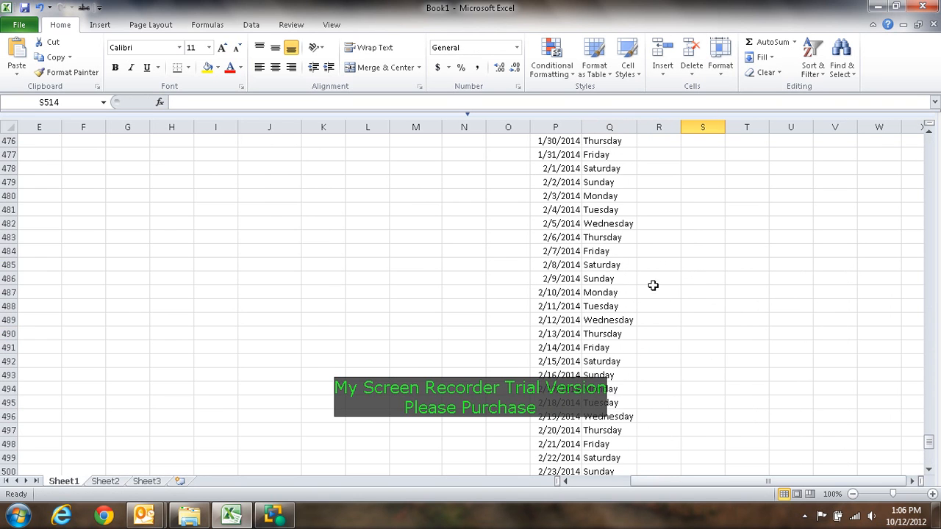
key("Page_Up")
key("Page_Up")
key("Page_Up")
key("Page_Up")
key("Page_Up")
key("Page_Up")
key("Page_Up")
key("Page_Up")
key("Page_Up")
key("Page_Up")
key("Page_Up")
key("Page_Up")
key("Page_Up")
key("Page_Up")
key("Page_Up")
key("Page_Up")
key("Page_Up")
key("Page_Up")
key("Page_Up")
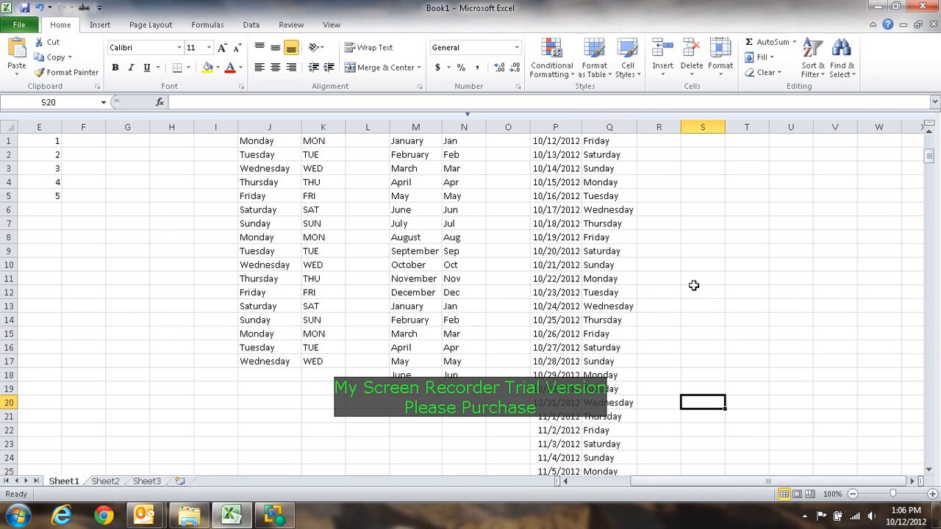
left_click(611, 300)
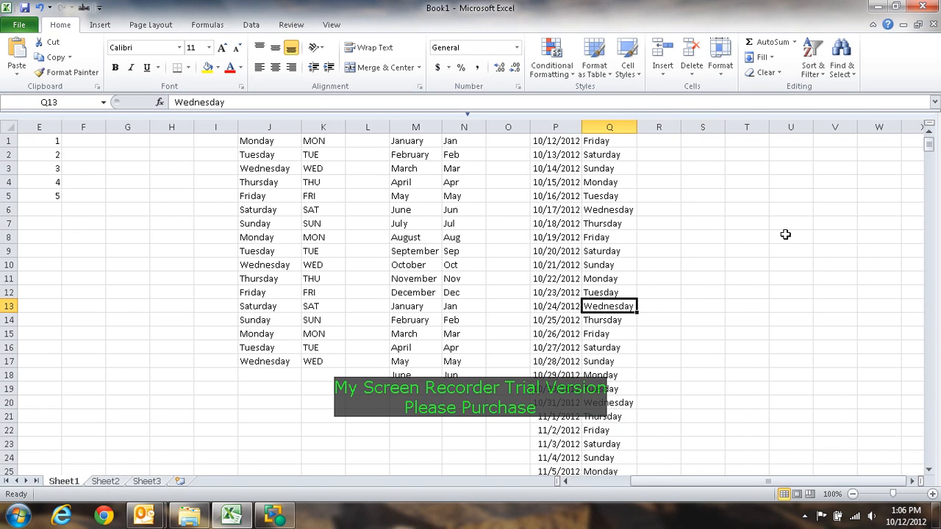
key("Down")
key("Down")
key("Down")
key("Down")
key("Down")
key("Down")
key("Down")
key("Down")
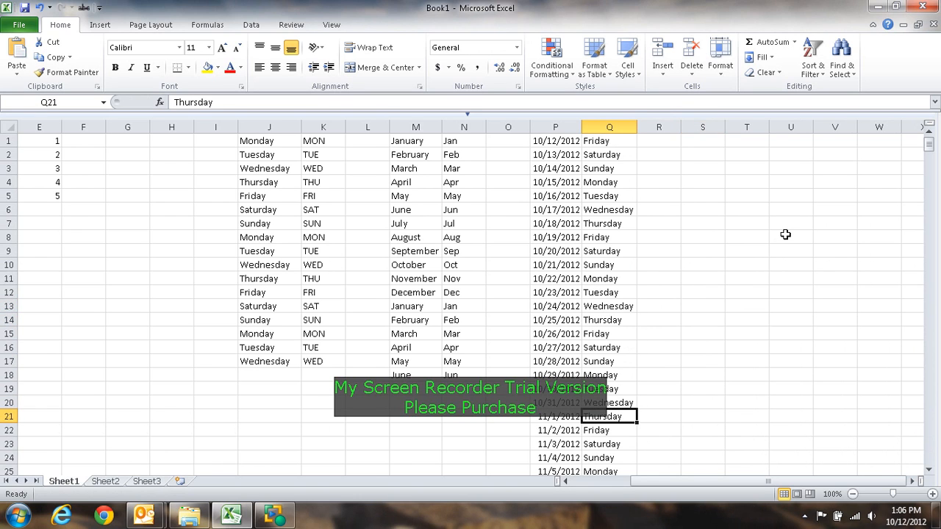
key("Page_Down")
key("Page_Down")
key("Page_Down")
key("Page_Down")
key("Page_Down")
key("Page_Down")
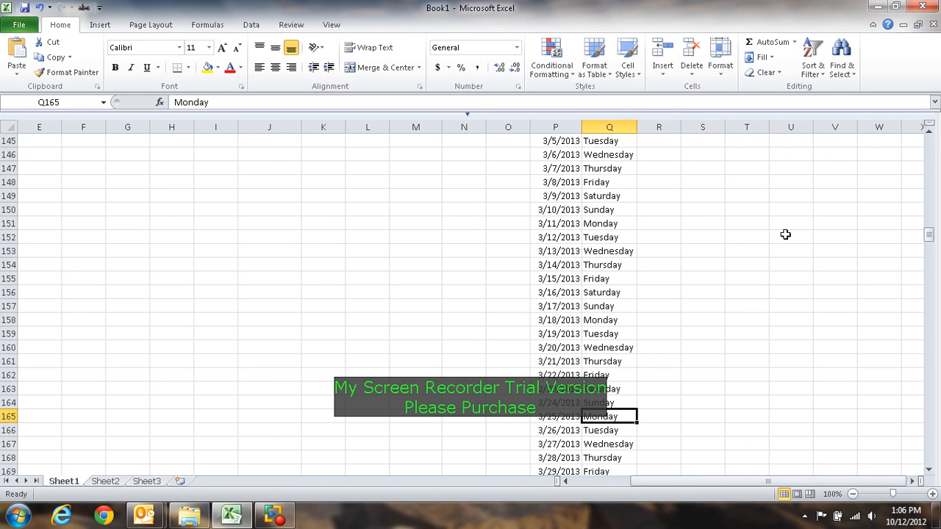
key("Page_Down")
key("Page_Down")
Step: Select cells O213:R213 to inspect the date and weekday pair in that row
key("Left")
key("Right")
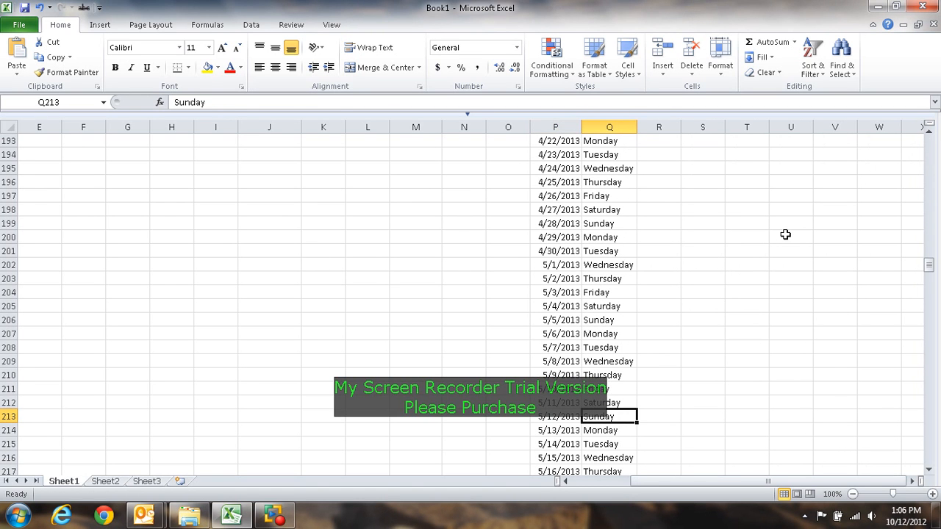
key("shift+Left")
key("shift+Right")
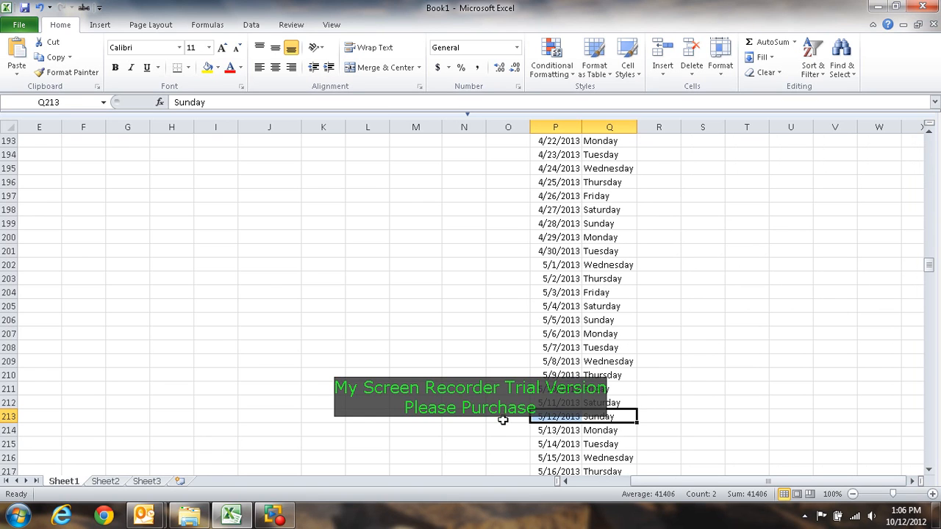
left_click_drag(504, 420, 673, 417)
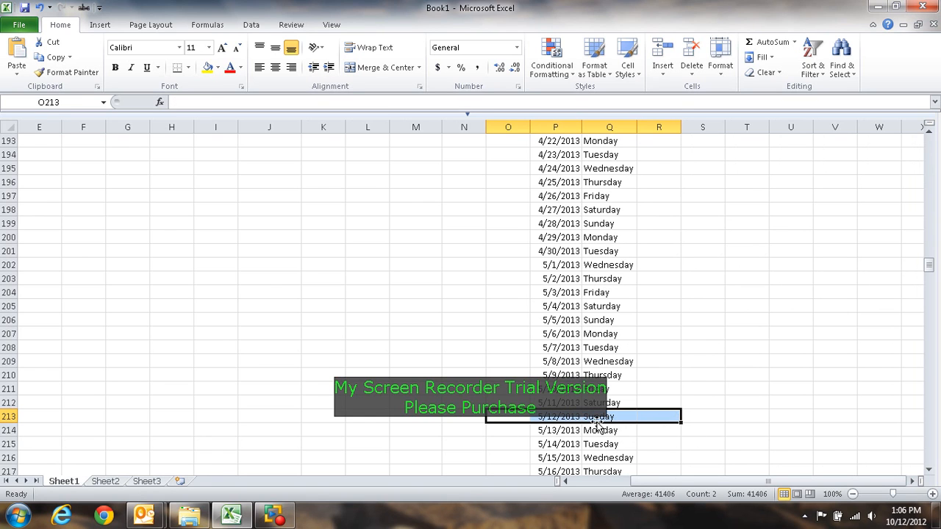
Step: Extend the date and weekday series in columns P and Q from row 522 down past row 642
left_click(570, 411)
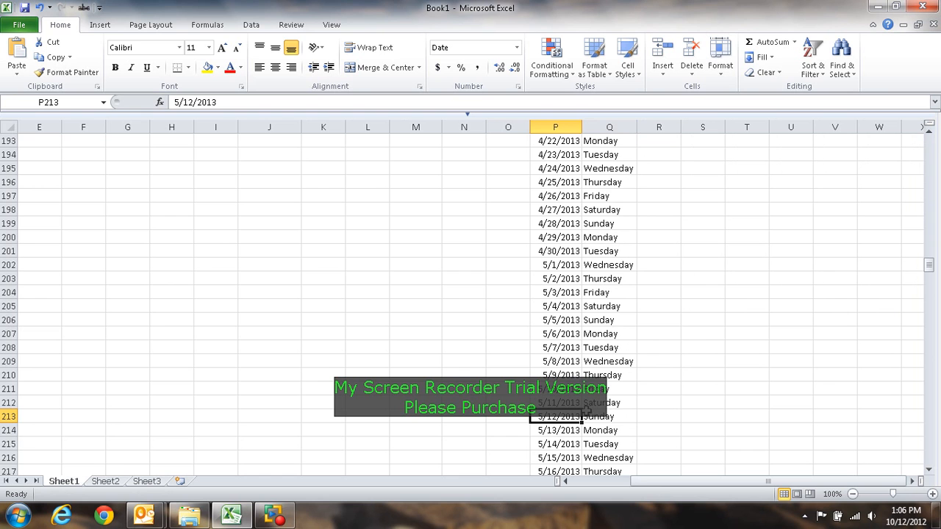
scroll(589, 409, "down", 20)
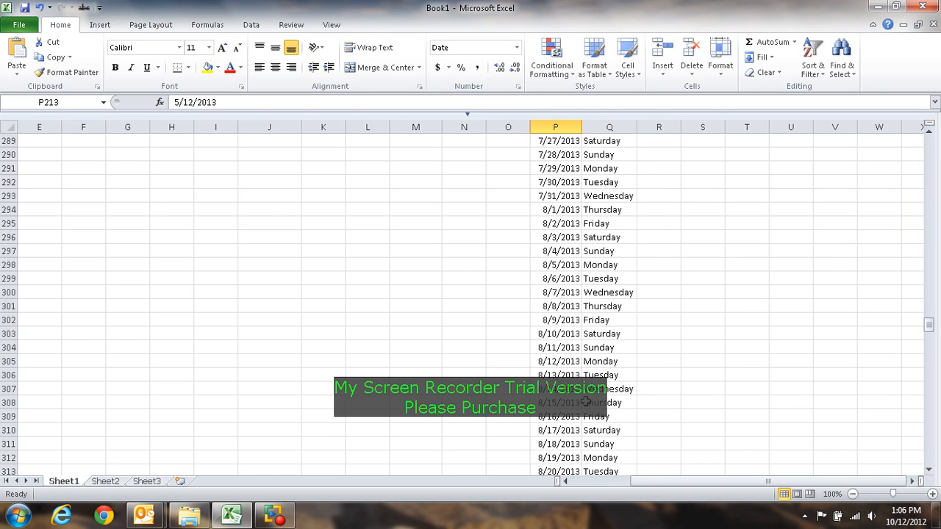
scroll(585, 400, "down", 20)
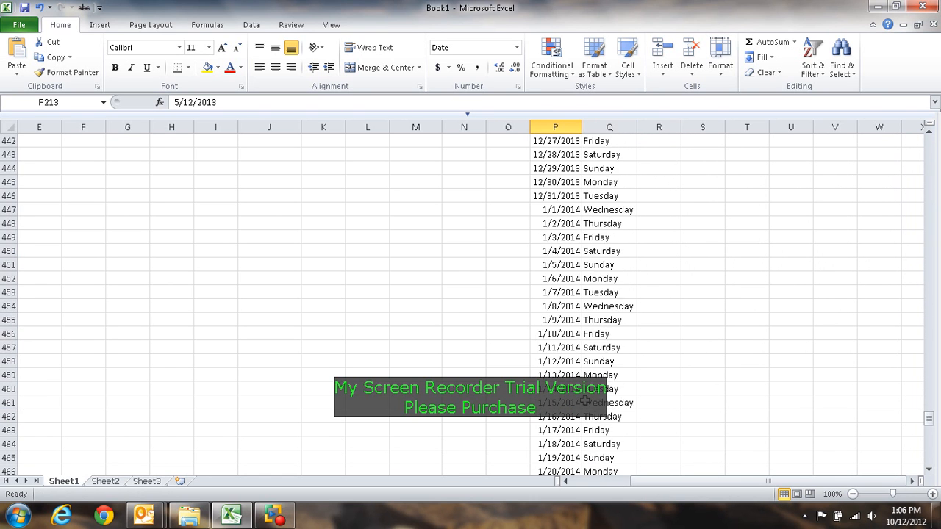
scroll(585, 400, "down", 16)
scroll(580, 253, "up", 2)
left_click(579, 251)
left_click_drag(579, 251, 632, 463)
scroll(659, 362, "up", 16)
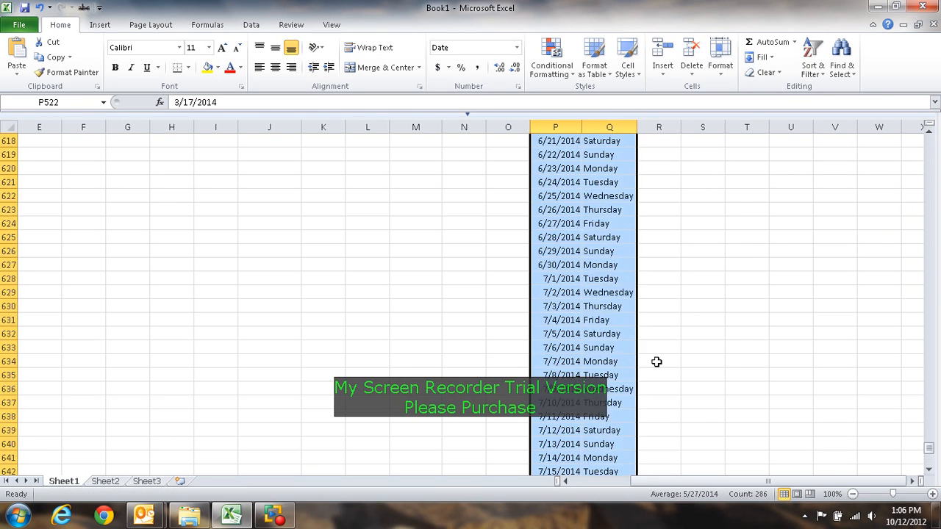
scroll(658, 362, "up", 7)
left_click(659, 362)
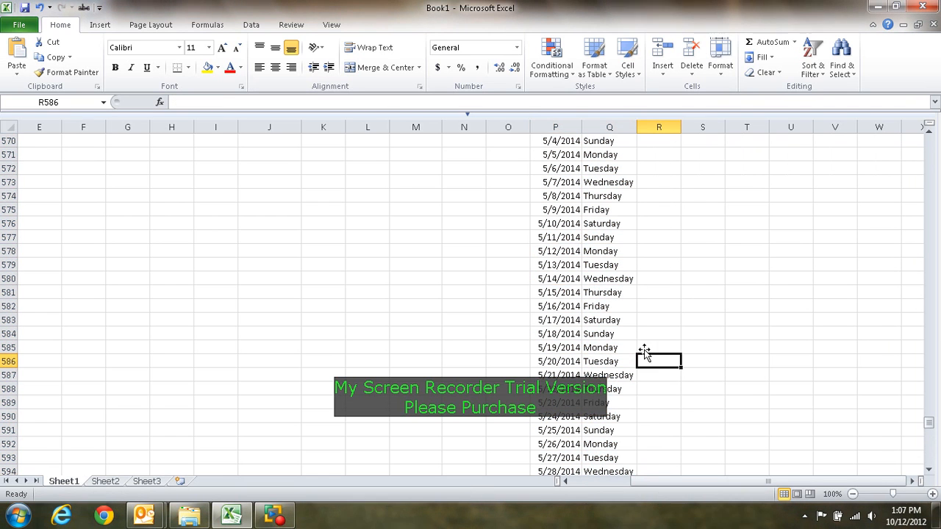
Step: Select cells O578:R578 to inspect the date and weekday pair for 5/12/2014
left_click(538, 251)
left_click_drag(501, 250, 658, 251)
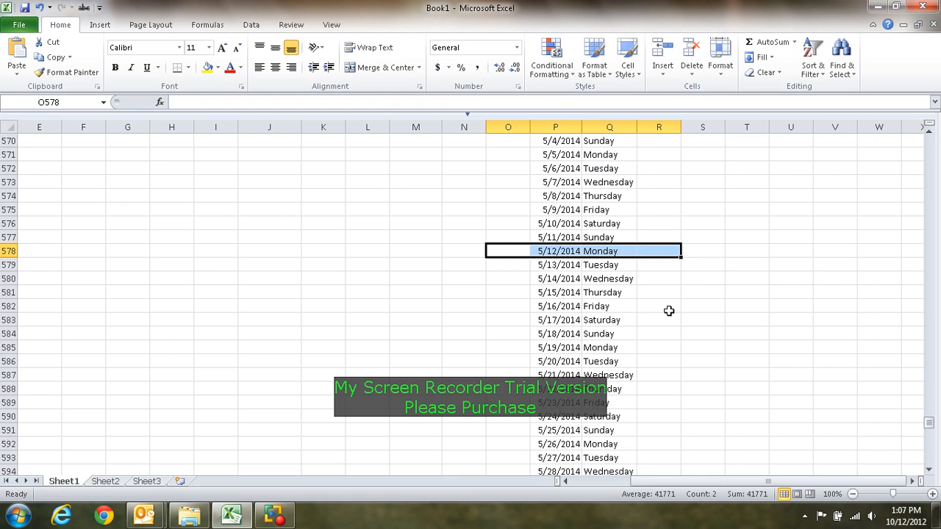
left_click(669, 310)
Step: Bring the number grid at the start of the worksheet into view and zoom in to 130%
key("Page_Up")
key("Page_Up")
key("Page_Up")
key("Page_Up")
key("Page_Up")
key("Page_Up")
key("Page_Up")
key("Page_Up")
key("Page_Up")
key("Page_Up")
key("Page_Up")
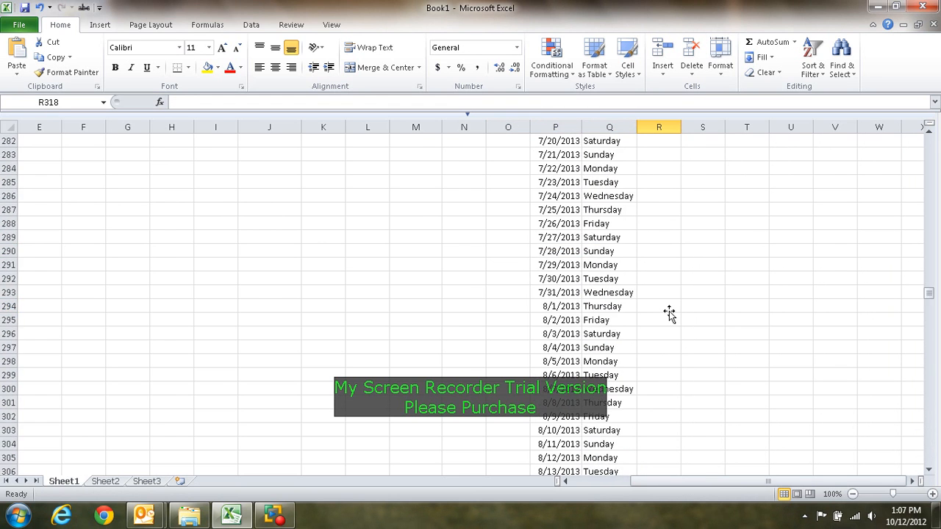
key("Page_Up")
key("Page_Up")
key("Page_Up")
key("Page_Up")
key("Page_Up")
key("Page_Up")
key("Page_Up")
key("Page_Up")
key("Page_Up")
key("Page_Up")
key("Page_Up")
key("Page_Up")
key("Page_Up")
left_click_drag(664, 484, 563, 483)
left_click(218, 266)
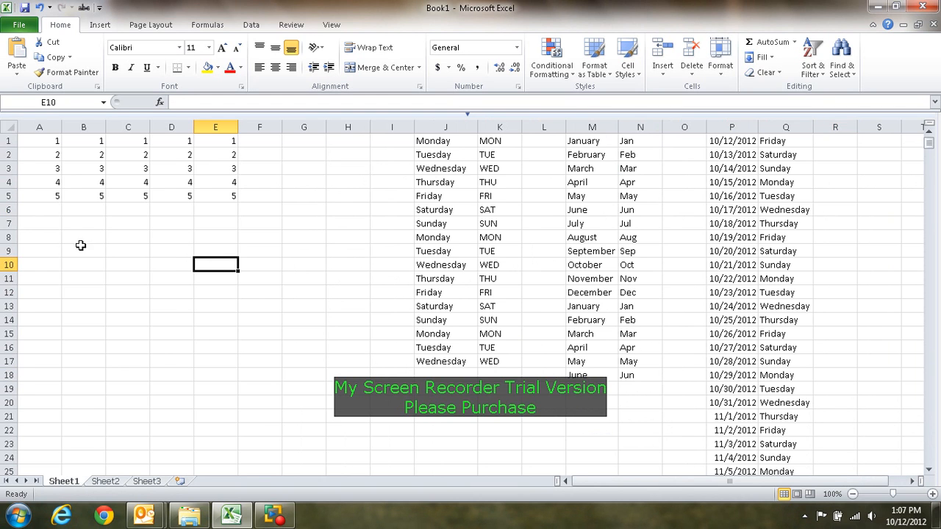
scroll(59, 226, "up", 2, "ctrl")
left_click_drag(634, 479, 506, 479)
scroll(179, 313, "up", 1)
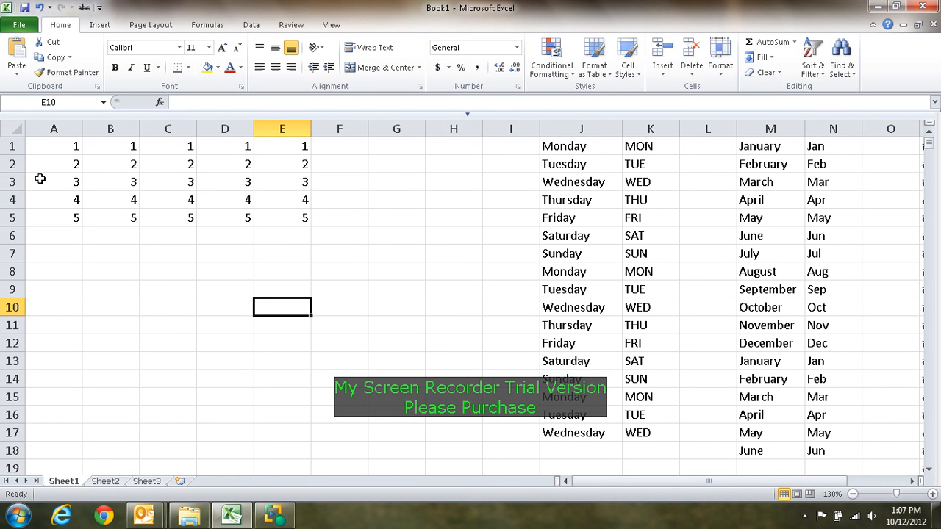
Step: Enter the labels SUM, AVG, COUNT, MAX and MIN across cells A7:E7
left_click(56, 255)
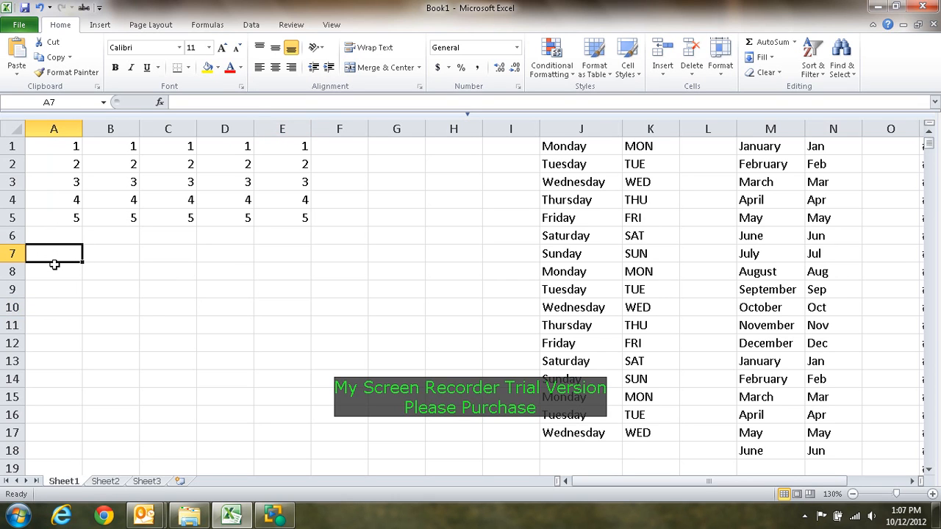
type("S")
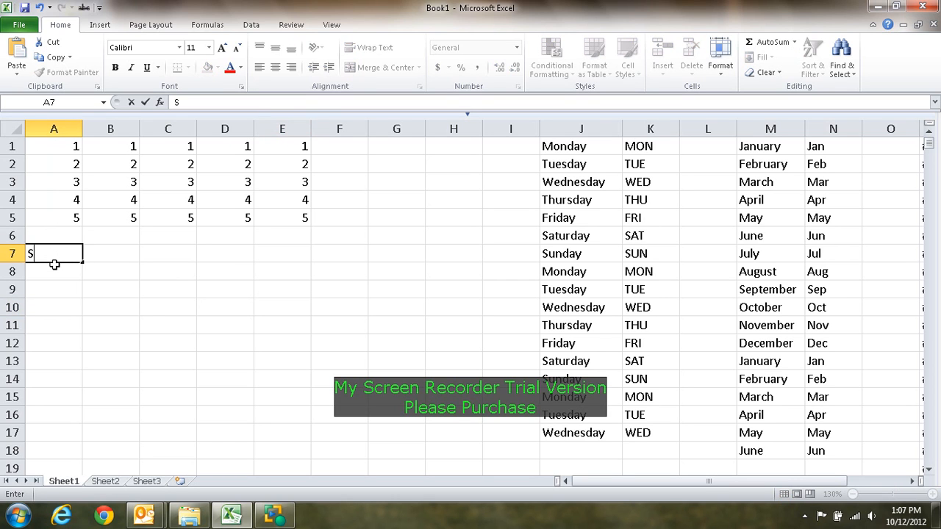
type("UM")
key("Tab")
type("AV")
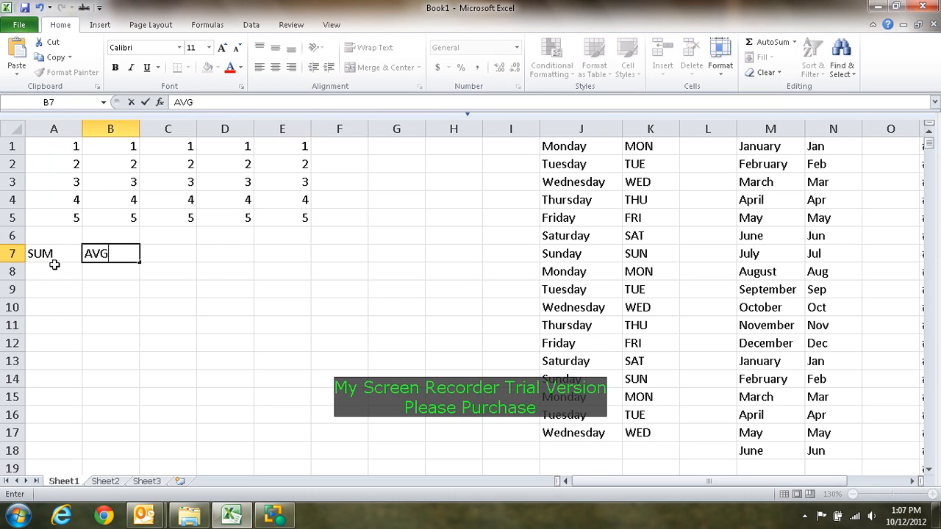
type("G")
key("Tab")
type("COUNT")
key("Tab")
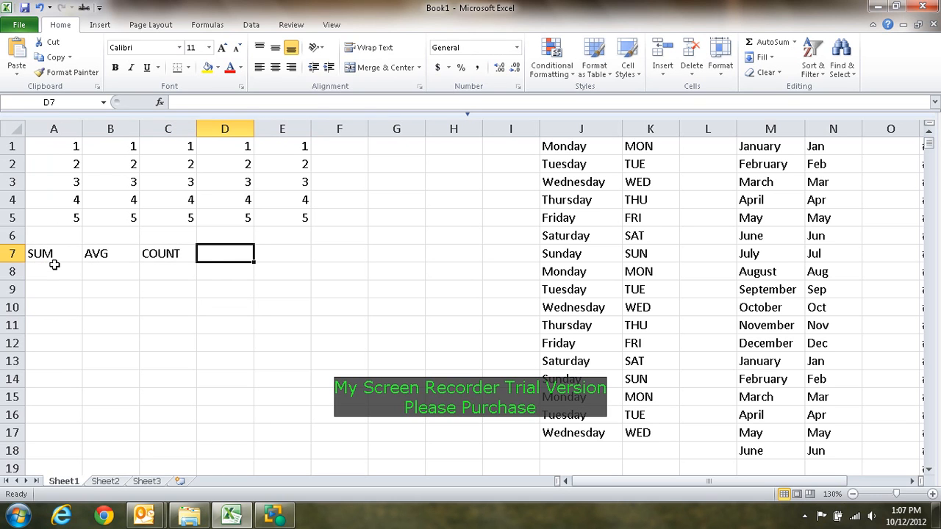
type("MAX")
key("Tab")
type("MIN")
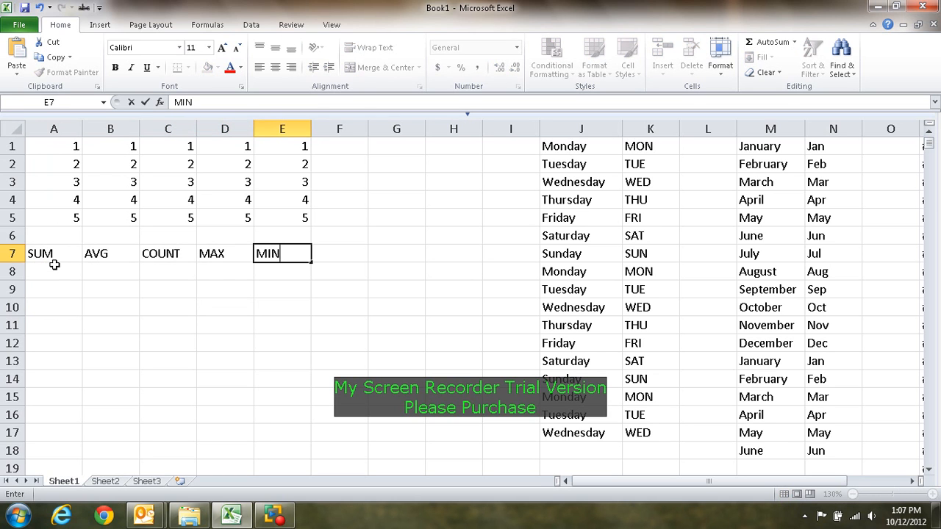
key("Return")
left_click(85, 289)
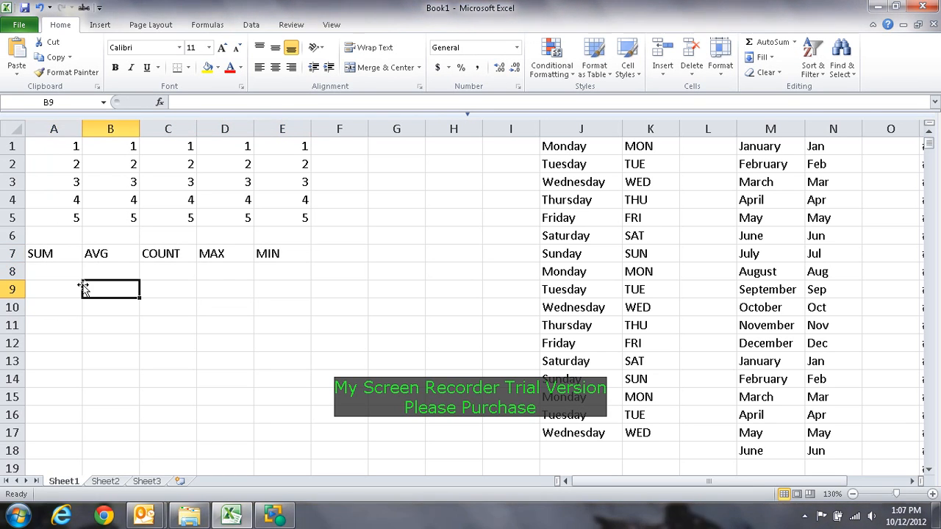
Step: Enter 15 in A6 as a fixed total and check it against the numbers in A1:A5
left_click(57, 254)
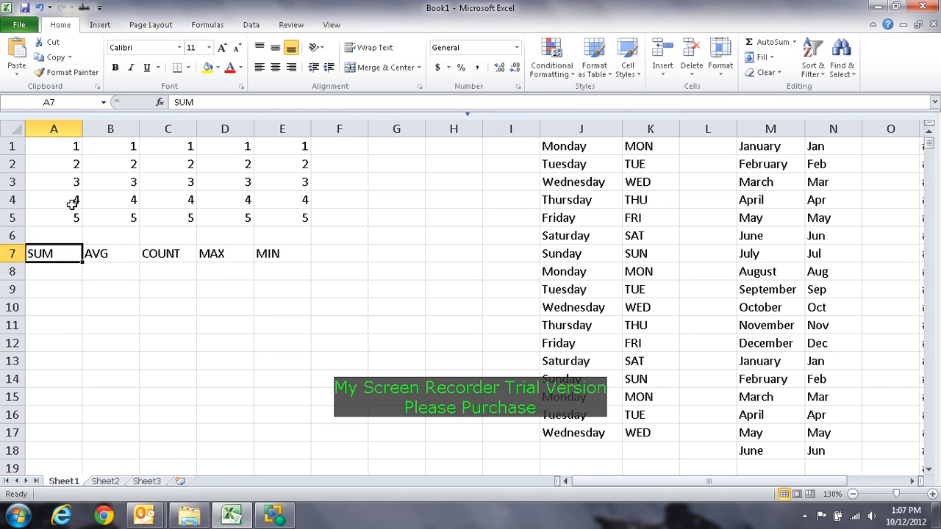
left_click(74, 235)
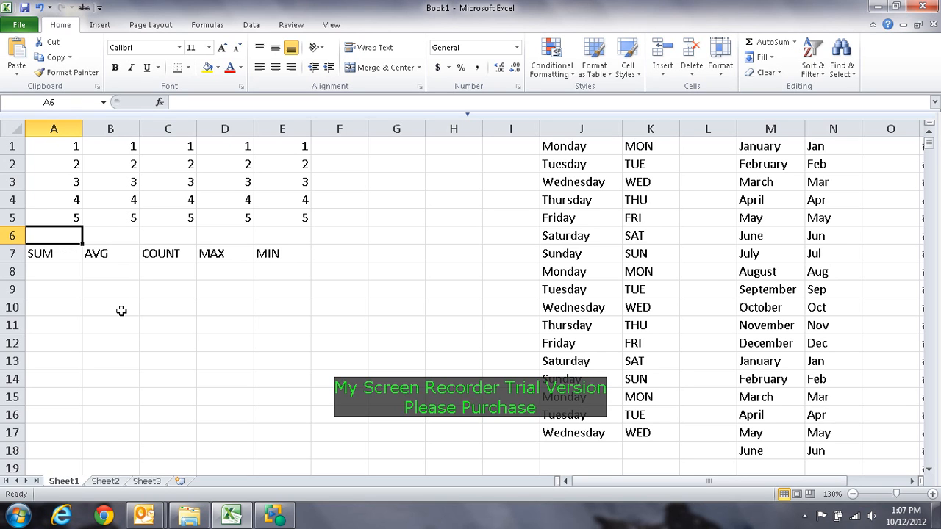
type("15")
key("Return")
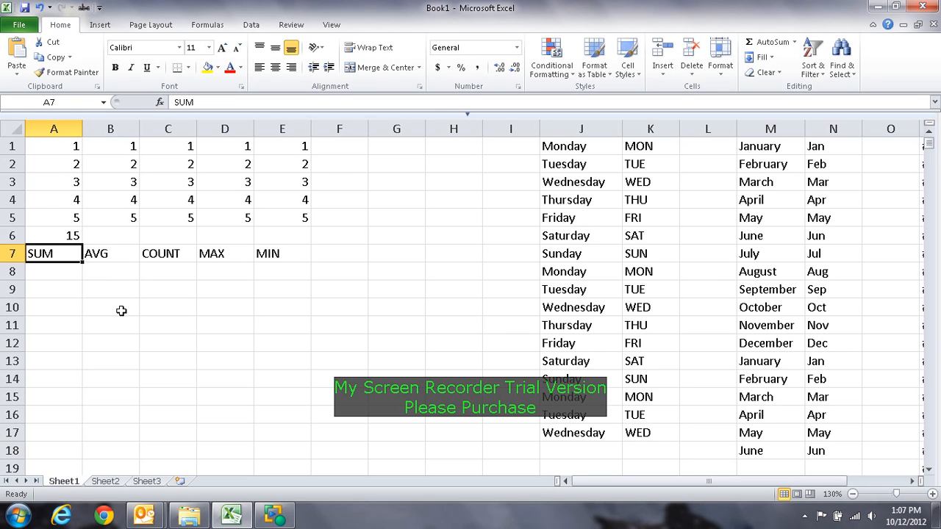
left_click_drag(74, 150, 73, 213)
left_click(155, 339)
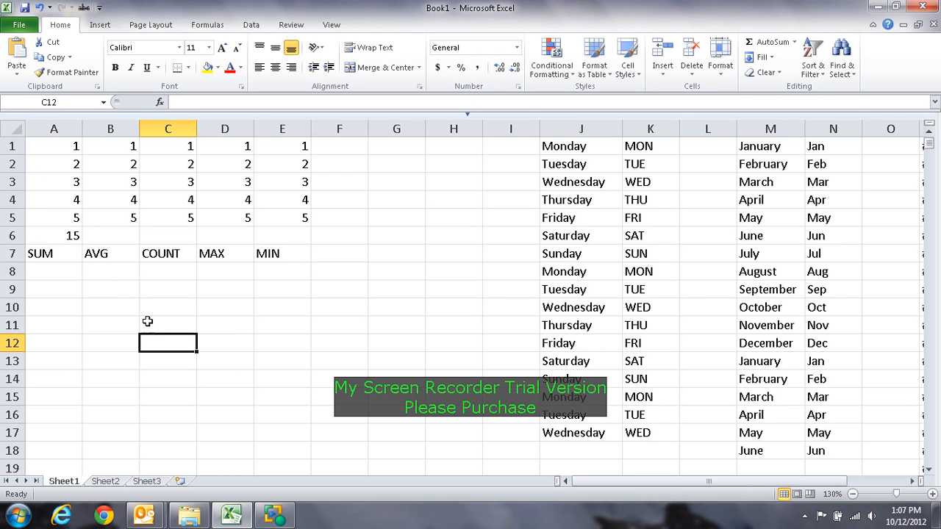
Step: Set A3 to 300 and select A6 to check how the fixed total responds
left_click(65, 182)
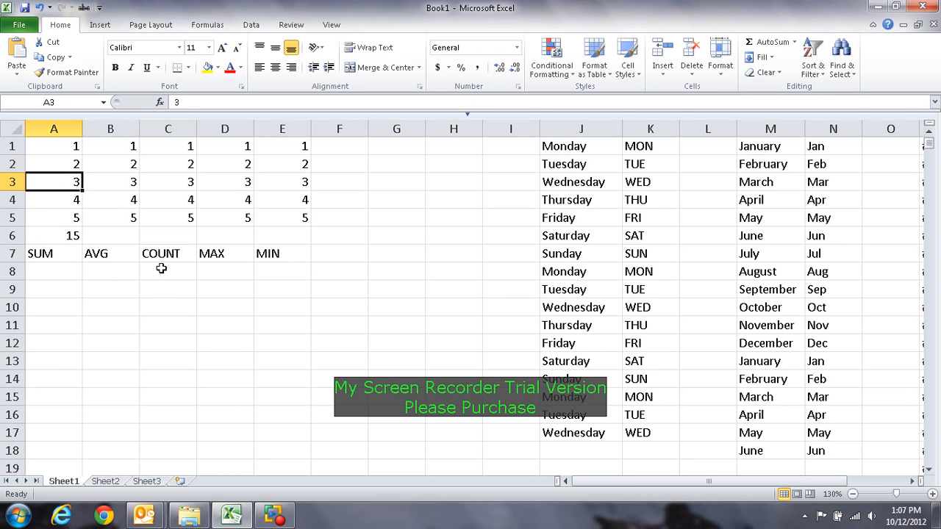
type("300")
key("Return")
left_click(181, 315)
left_click(70, 236)
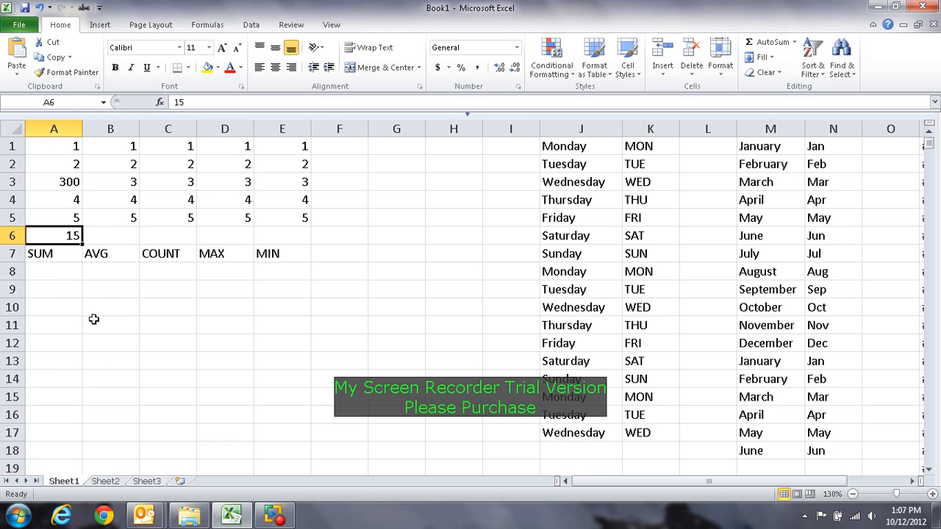
Step: Set A3 back to 3 and clear the fixed total from A6
left_click(63, 180)
type("3")
left_click(72, 236)
left_click(192, 343)
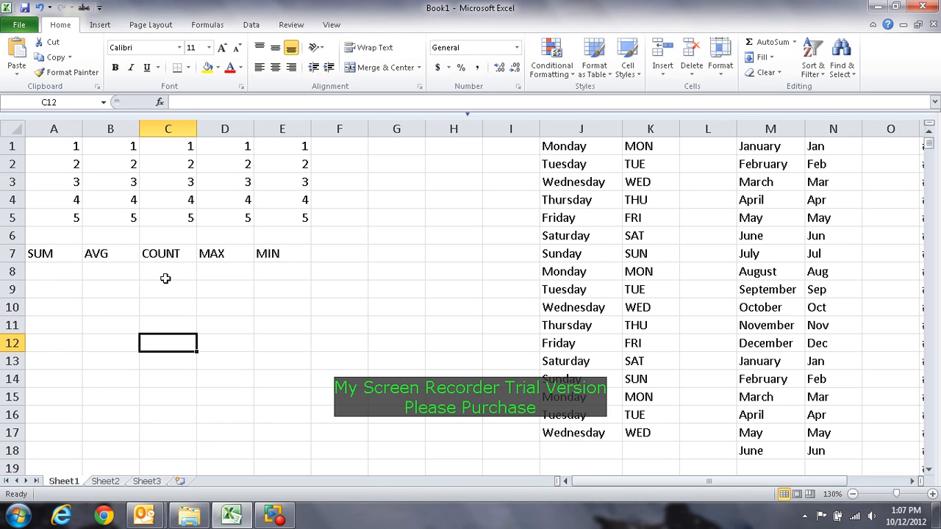
Step: Insert an AutoSum Sum formula in A6 that totals A1:A5
left_click(59, 238)
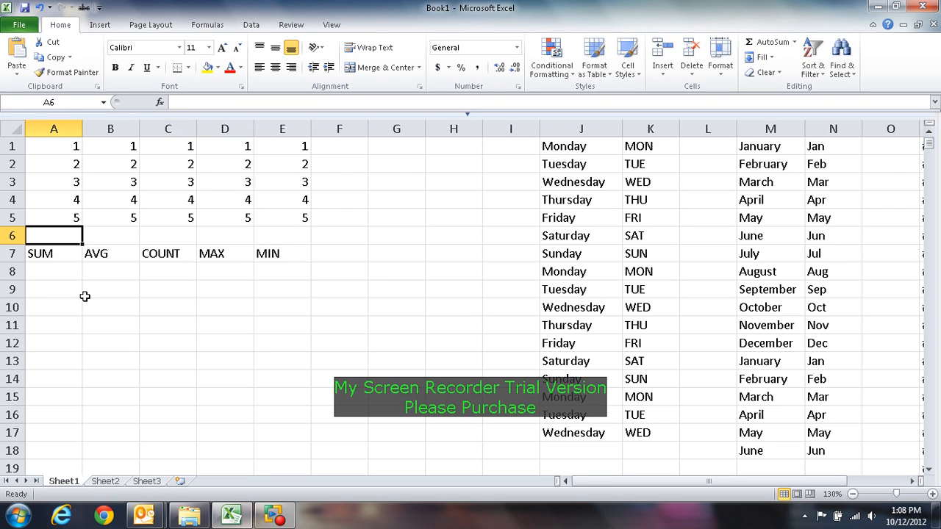
left_click(210, 25)
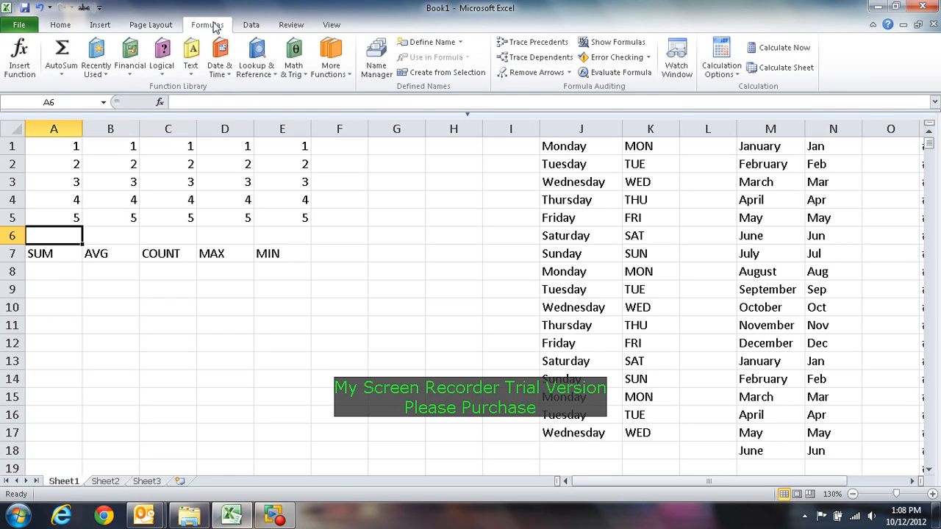
left_click(62, 74)
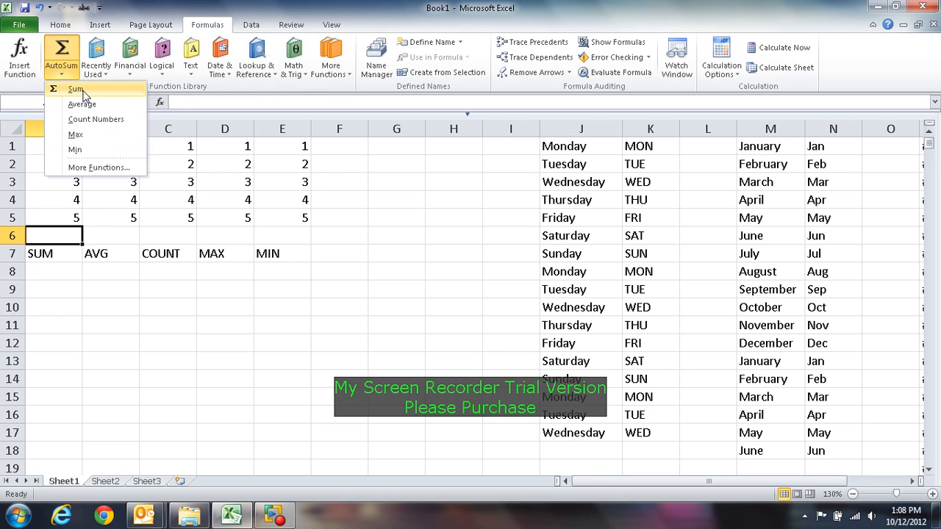
left_click(76, 89)
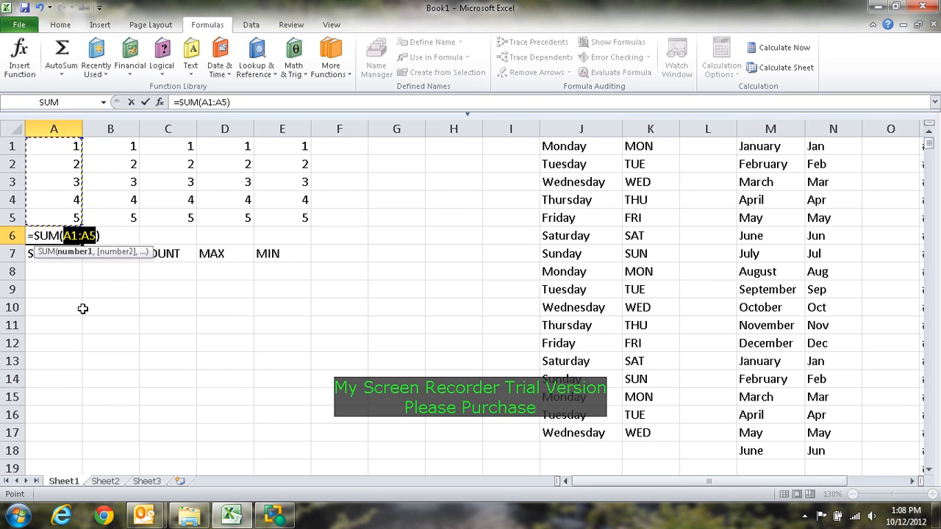
key("Return")
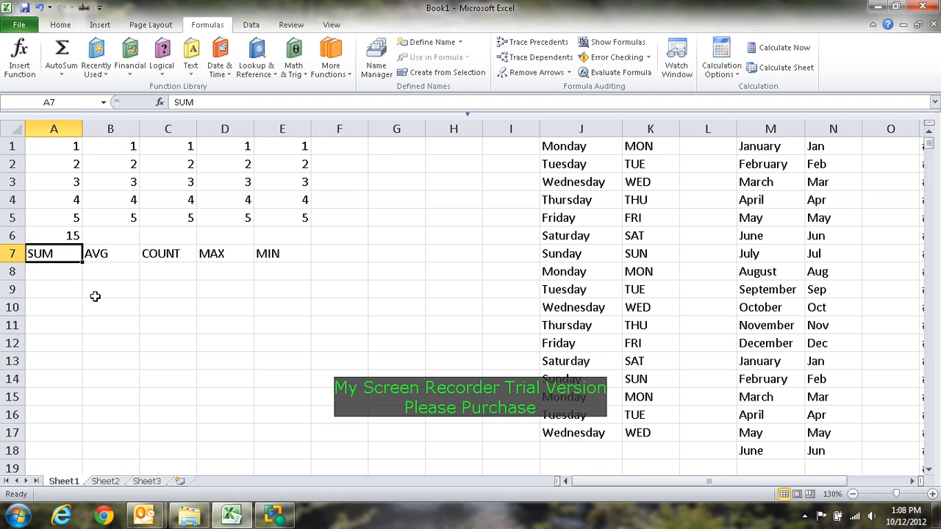
Step: Set A3 to 300 and A4 to 200 to test the sum formula
left_click(67, 183)
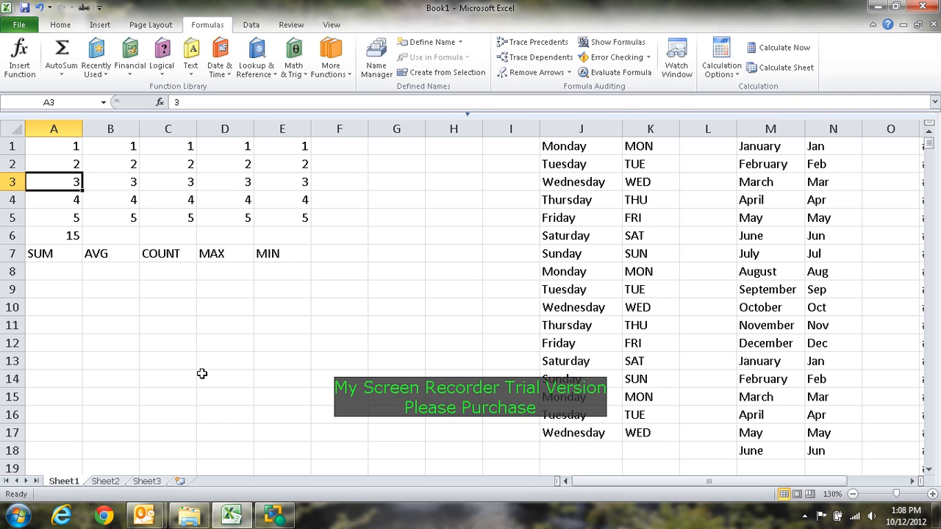
key("F2")
type("00")
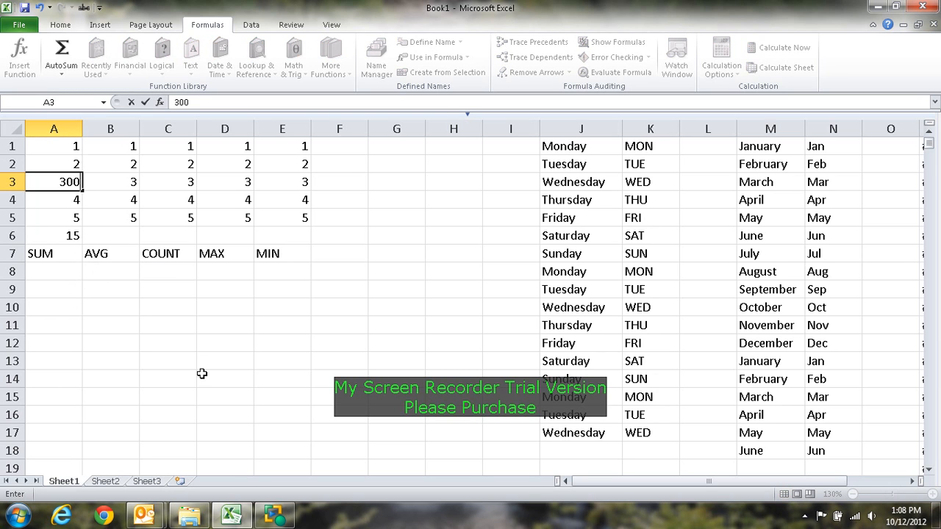
key("Return")
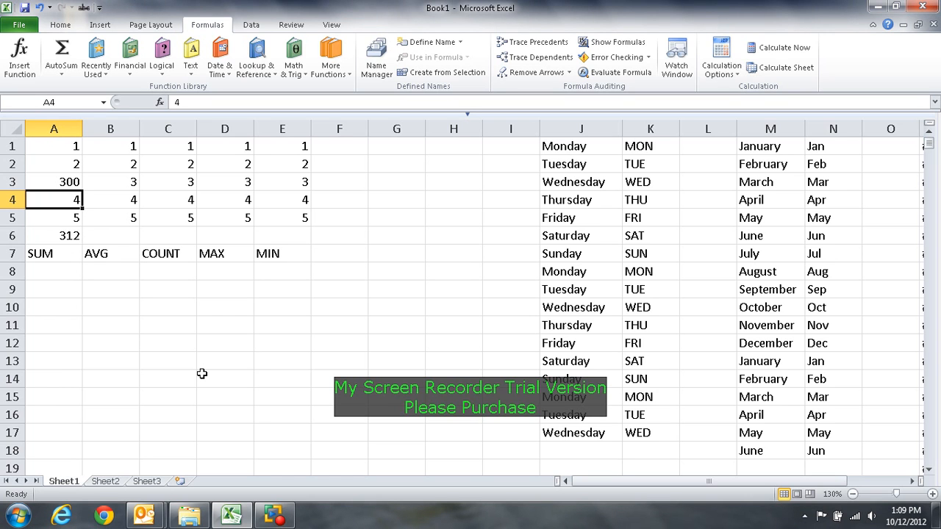
type("200")
key("Return")
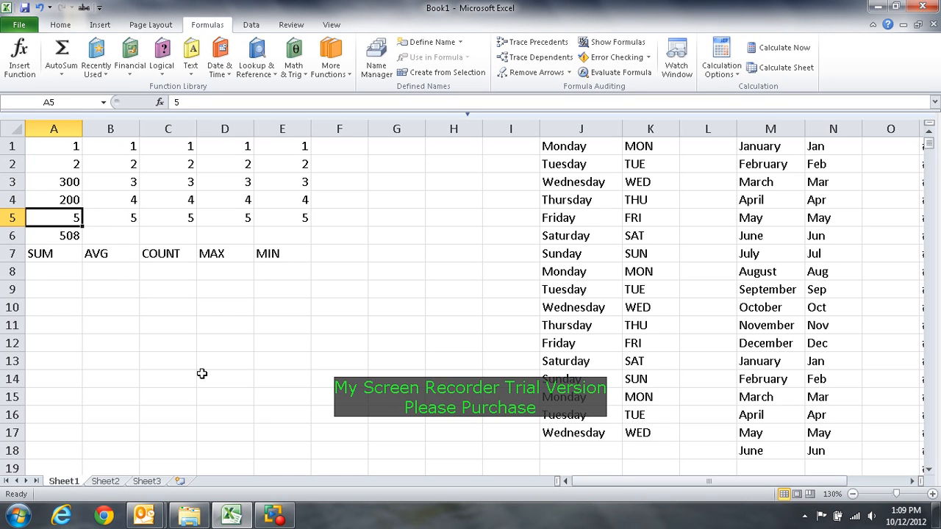
Step: Set A5 to 123, A2 to 22 and A1 to 11, and select the sum formula in A6
type("1")
key("Return")
key("Up")
key("Up")
key("Up")
key("Up")
type("22")
key("Up")
type("11")
key("Return")
key("Return")
key("Return")
key("Return")
key("Return")
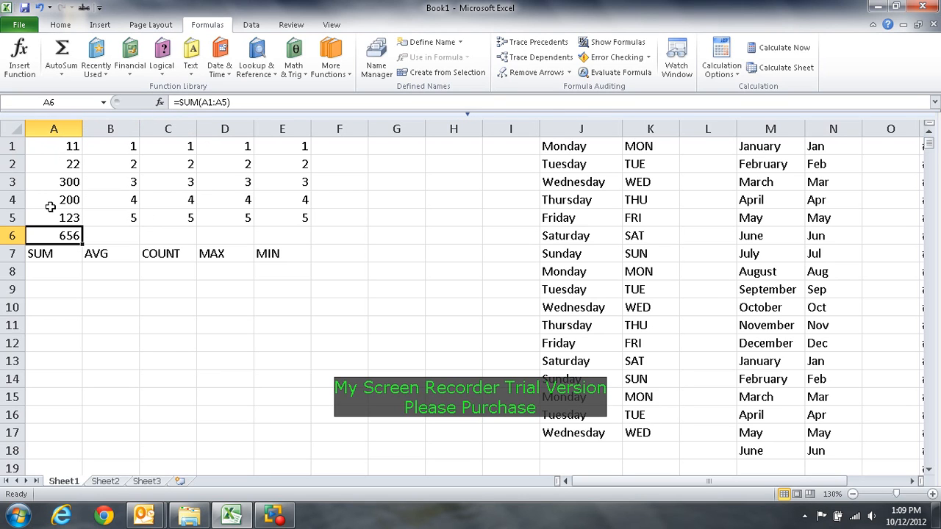
Step: Restore the values 1, 2, 3, 4 and 5 in cells A1:A5
left_click(74, 146)
type("1")
key("Return")
type("2")
key("Return")
type("3")
key("Return")
type("4")
key("Return")
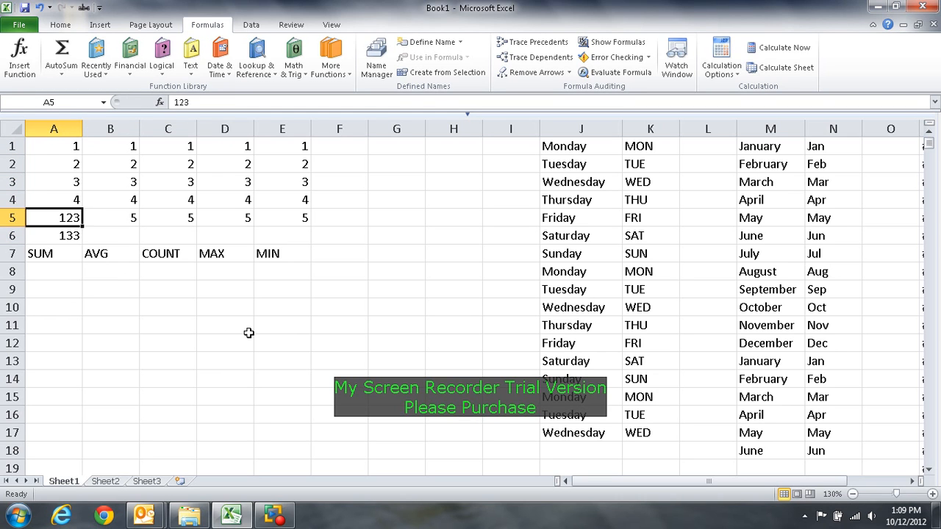
type("5")
key("Return")
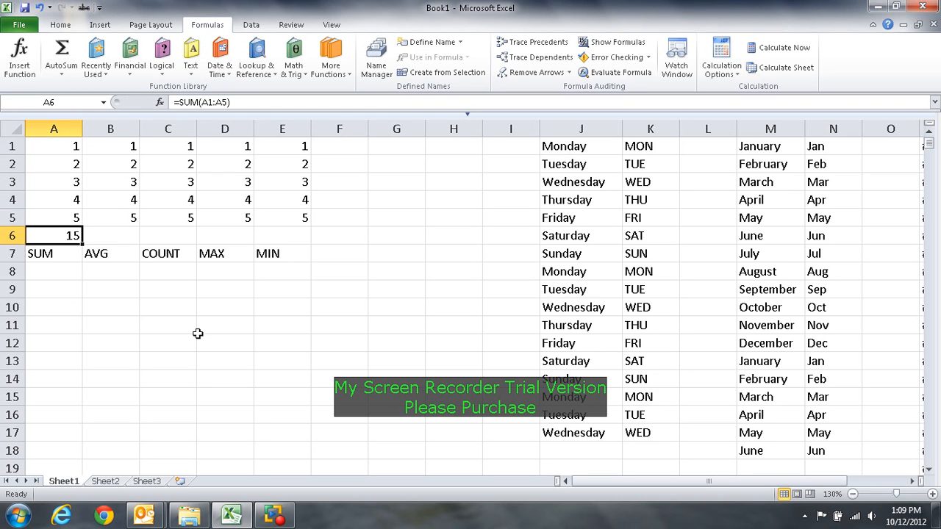
left_click(251, 359)
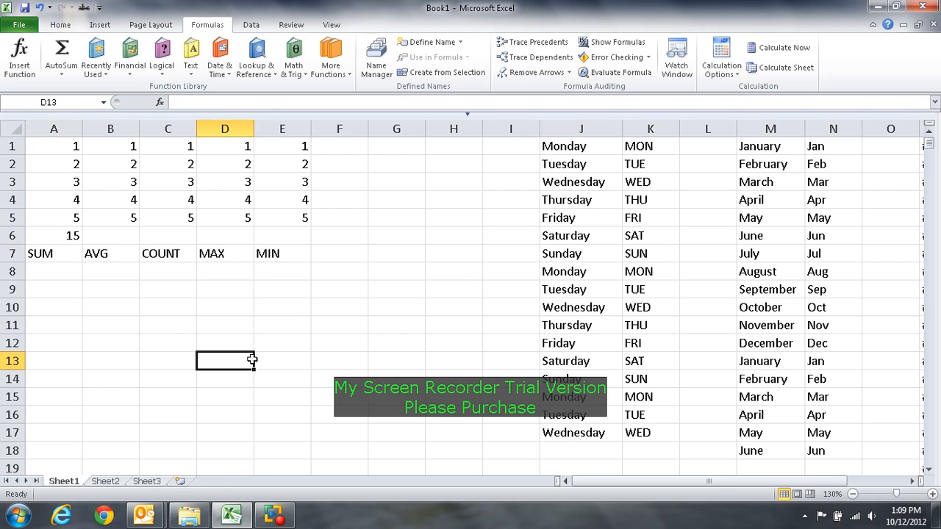
Step: Insert an AutoSum Average formula in B6 for the numbers in B1:B5
left_click(115, 239)
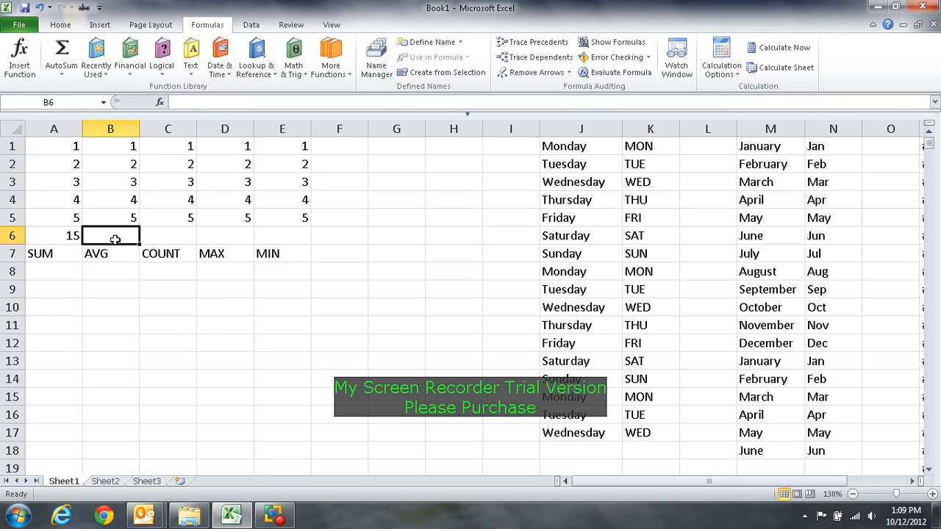
left_click(60, 74)
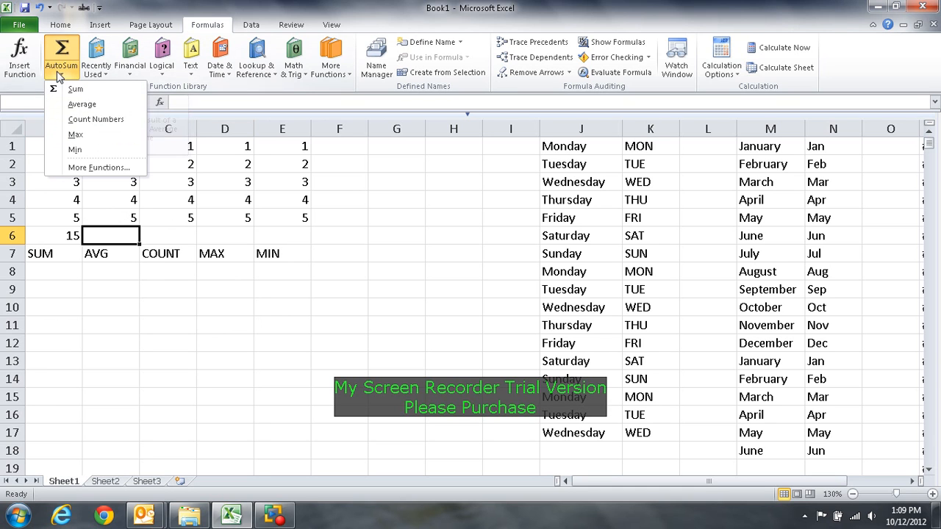
left_click(105, 108)
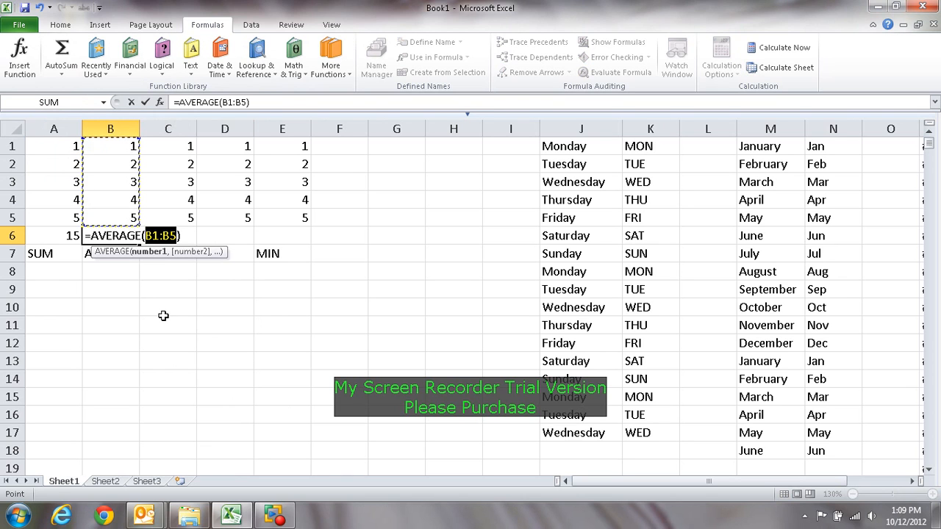
key("Return")
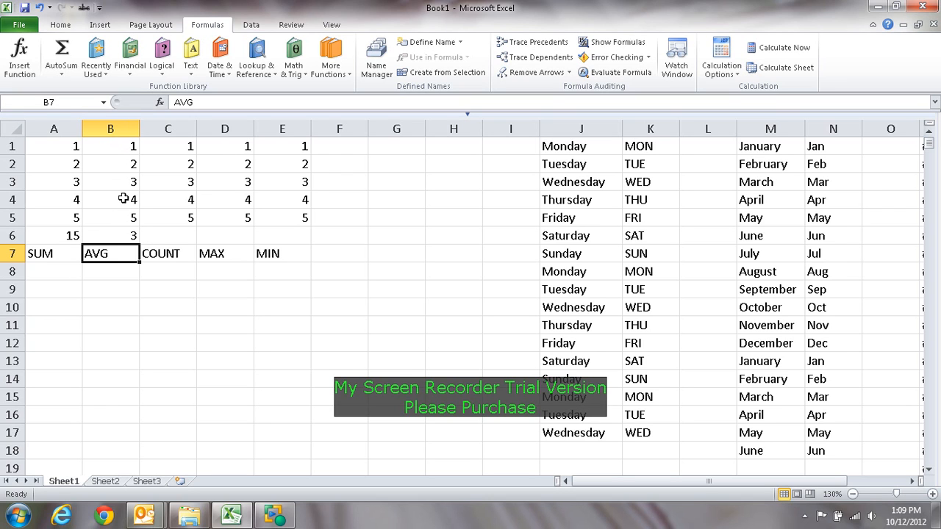
Step: Insert an AutoSum Count Numbers formula in C6 for the range C1:C5
left_click(185, 235)
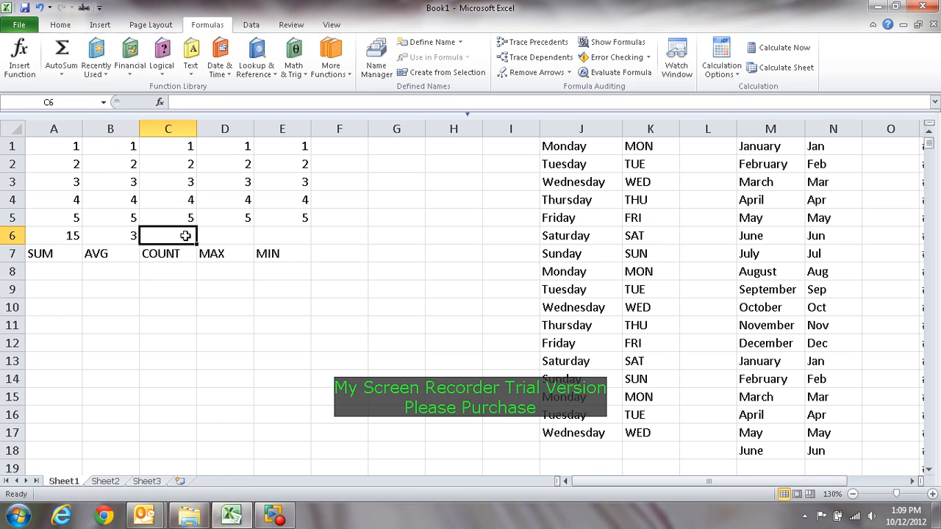
left_click(61, 74)
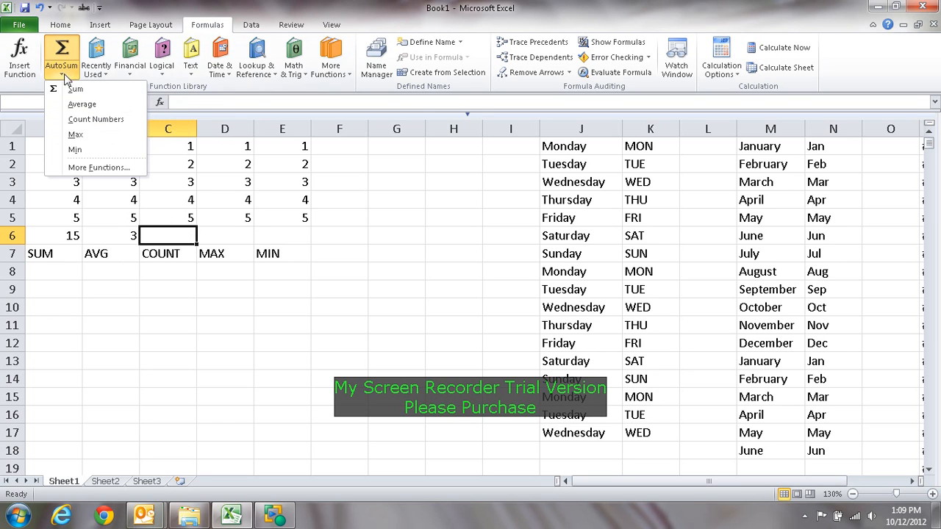
left_click(82, 118)
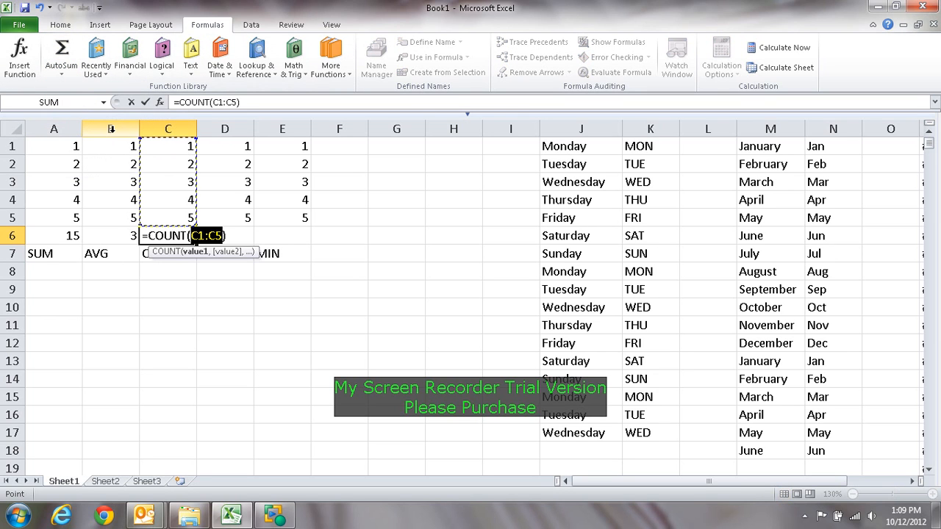
key("Return")
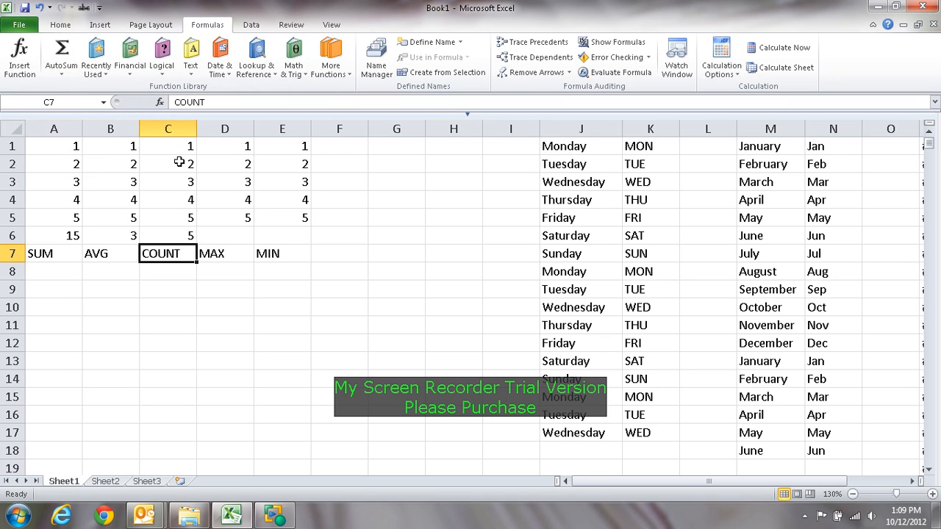
Step: Insert an AutoSum Max formula in D6 for the range D1:D5
left_click(225, 238)
left_click(77, 77)
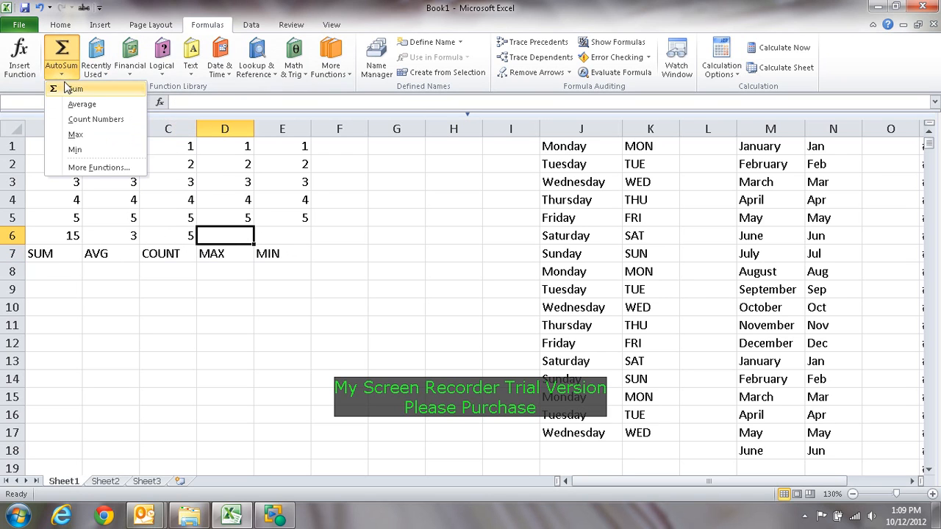
left_click(82, 135)
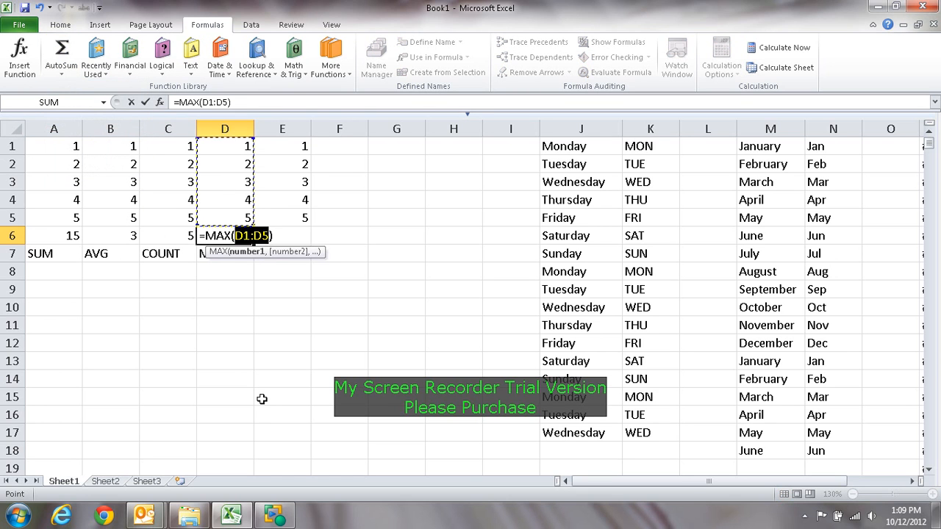
key("Return")
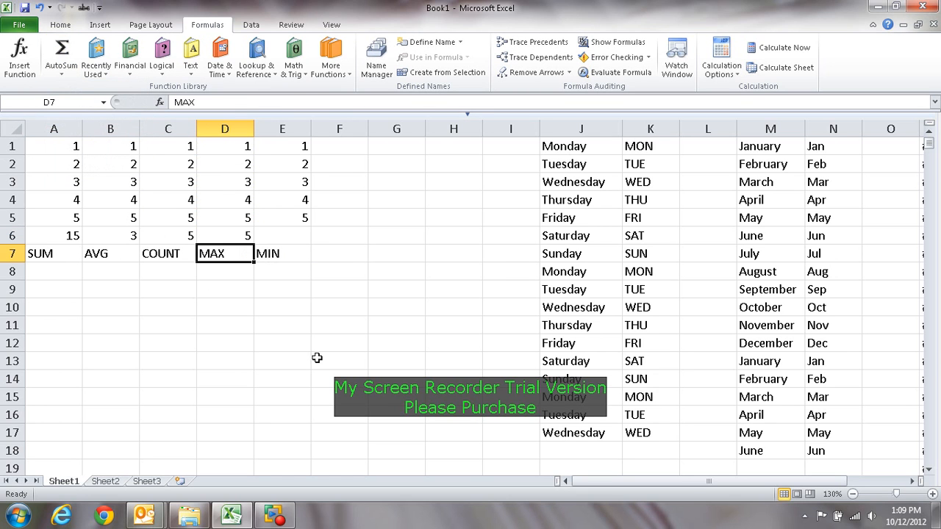
Step: Insert an AutoSum Min formula in E6 for the numbers in E1:E5
left_click(292, 235)
left_click(62, 74)
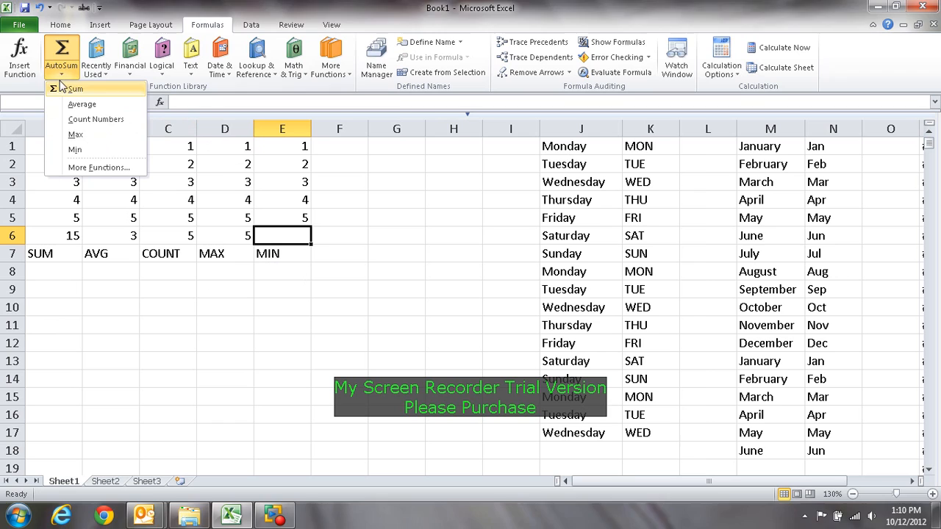
left_click(80, 149)
key("Return")
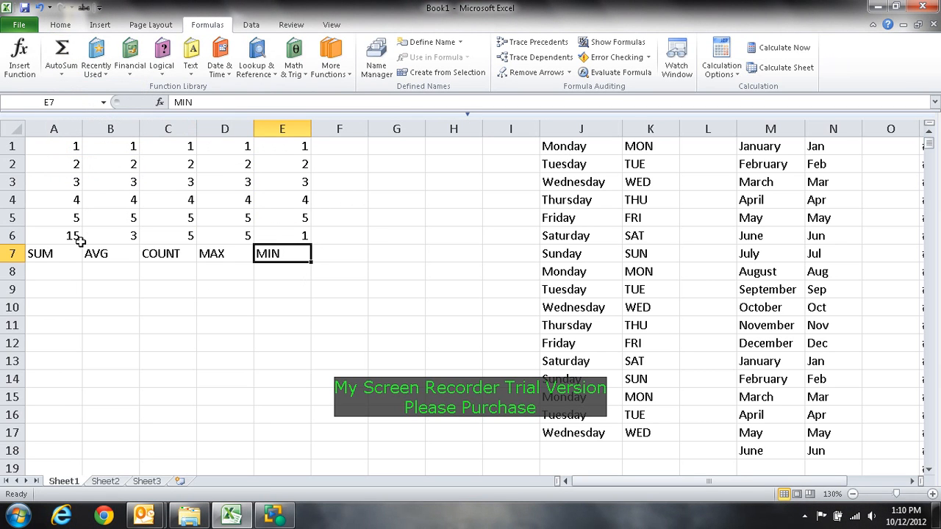
Step: Enter the label "SUM A2:C4" in A9 and widen column A to fit it
left_click(62, 295)
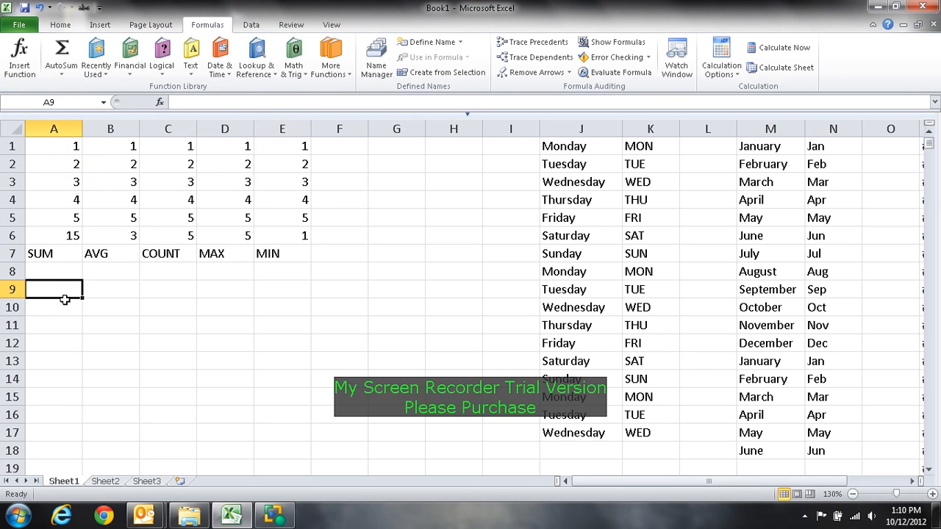
type("SUM A2:C4")
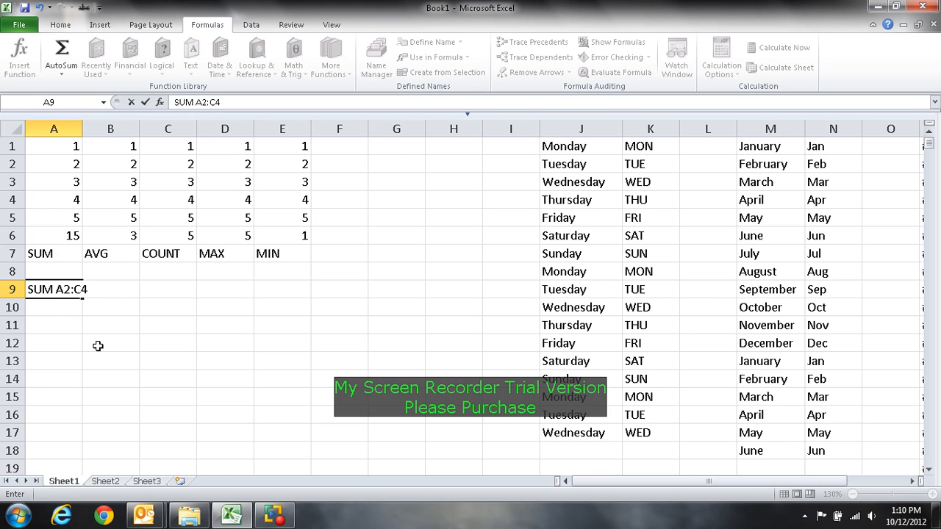
left_click(97, 345)
left_click_drag(82, 129, 97, 129)
Step: Insert an AutoSum Sum formula in A8 that totals the block A2:C4 instead of the suggested cell
left_click_drag(74, 163, 185, 196)
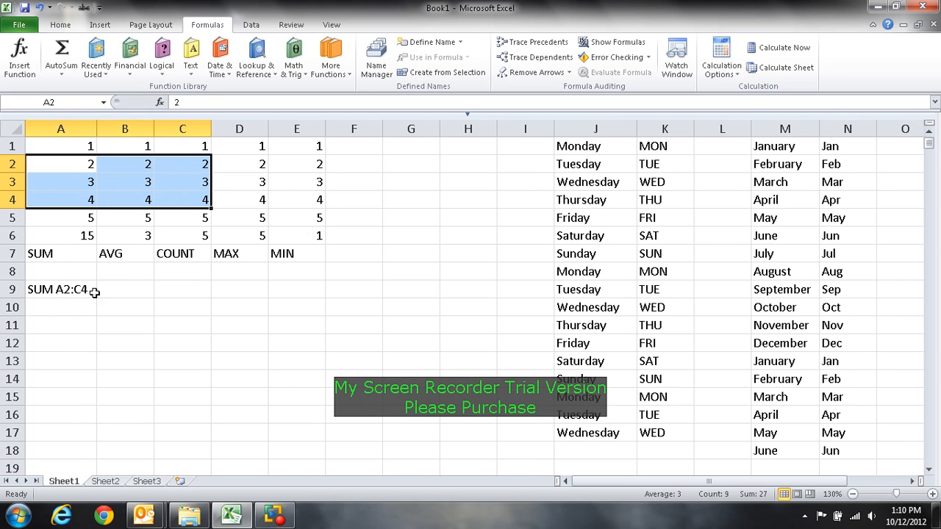
left_click(48, 276)
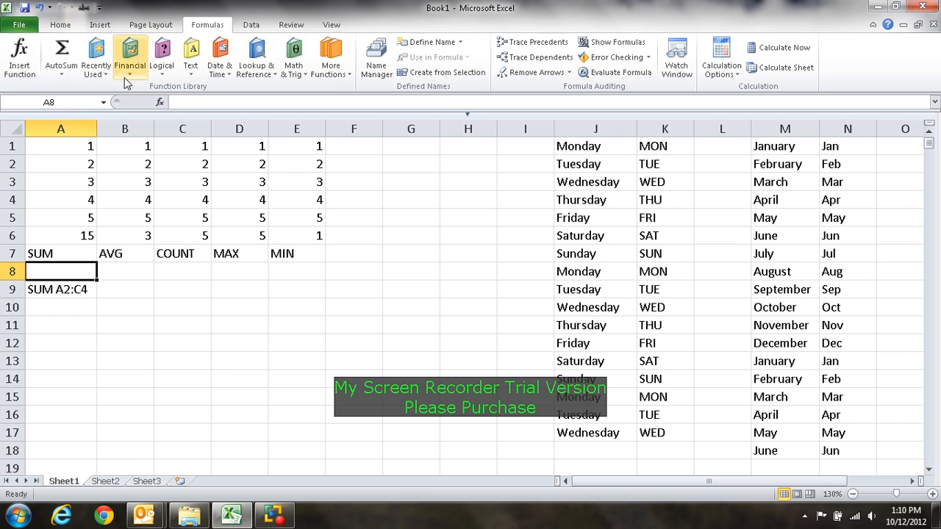
left_click(65, 76)
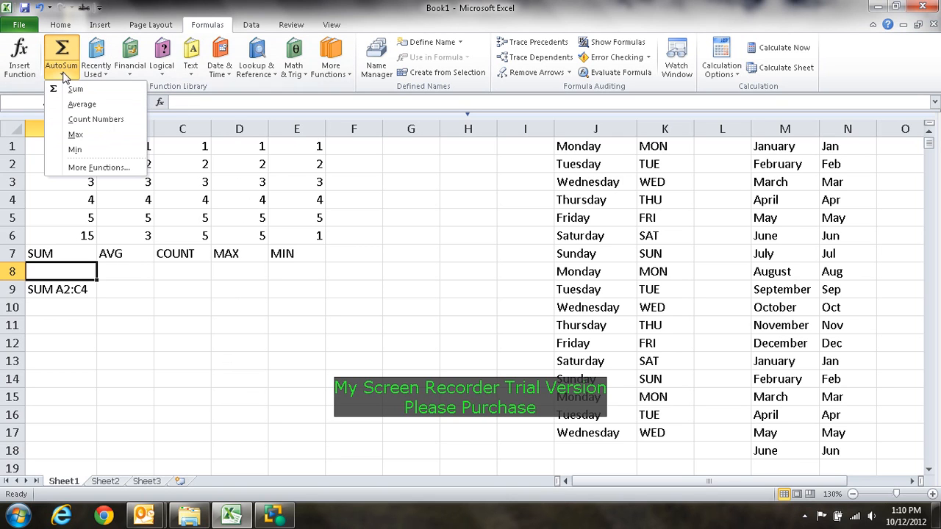
left_click(74, 90)
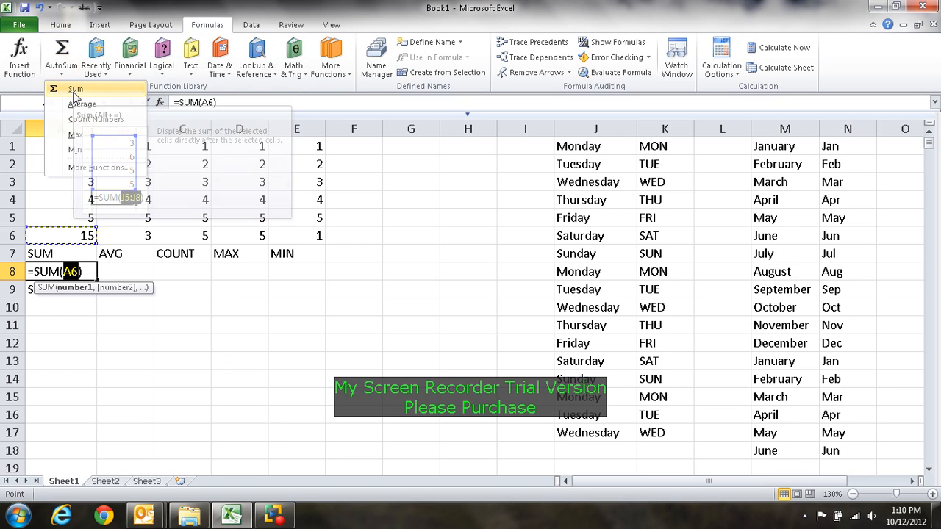
left_click(76, 164)
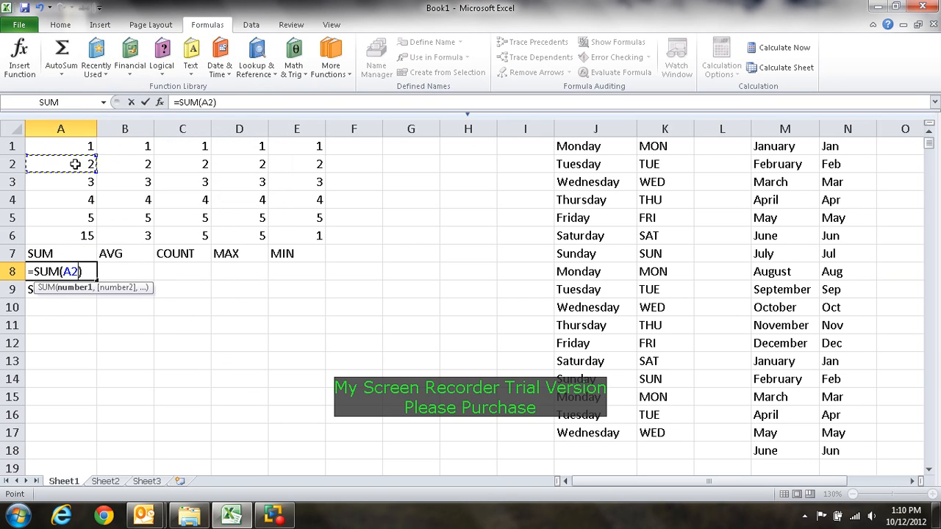
left_click_drag(86, 162, 197, 194)
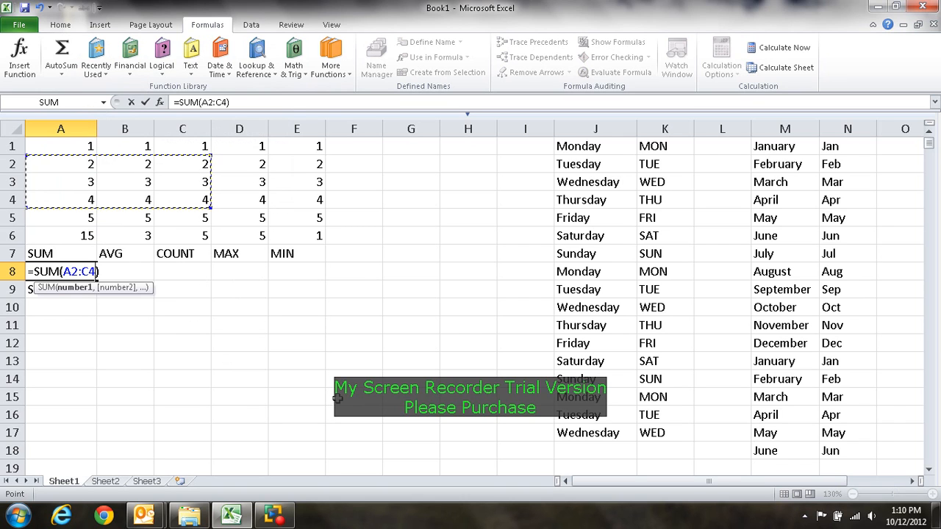
key("Return")
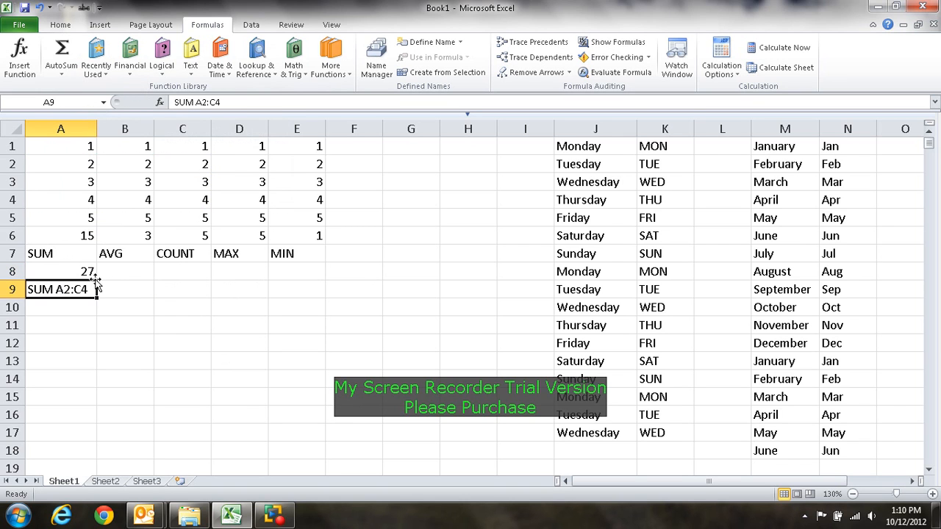
Step: Enter the label "A2:C4" in B9 and copy it to C9, D9 and E9
left_click(134, 292)
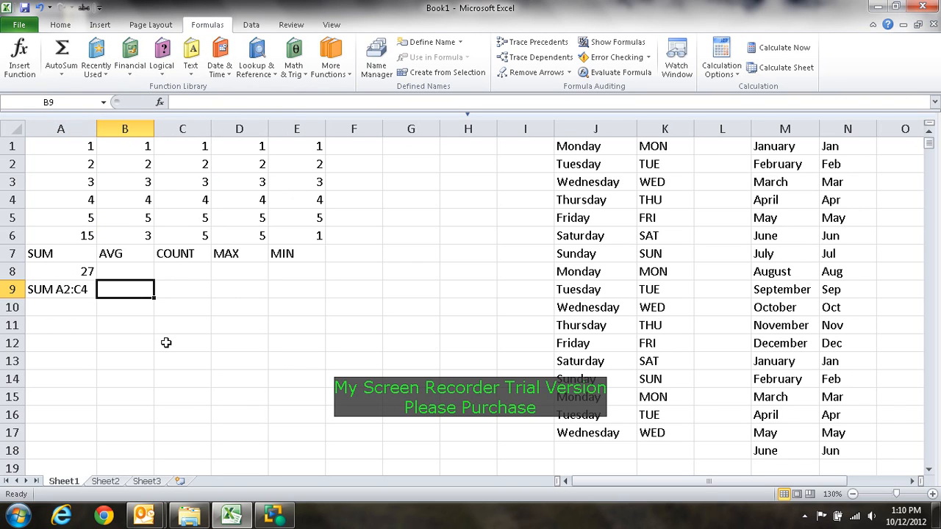
type("A2:C4")
key("Tab")
key("shift+Tab")
key("ctrl+c")
key("Right")
key("ctrl+v")
key("ctrl+Right")
key("Left")
key("Left")
key("Left")
key("Left")
key("Left")
key("Left")
key("ctrl+v")
key("Right")
key("ctrl+v")
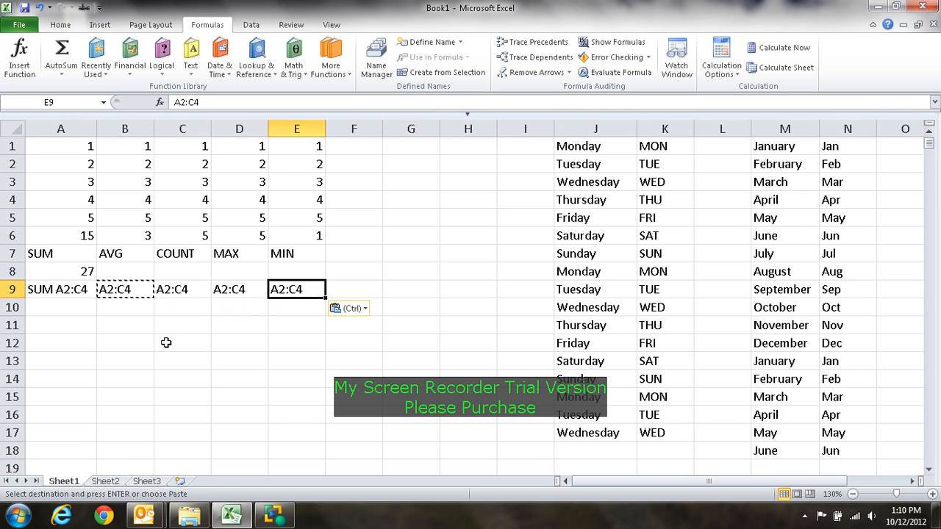
Step: Insert an AutoSum Average formula in B8 for the block A2:C4
left_click(141, 271)
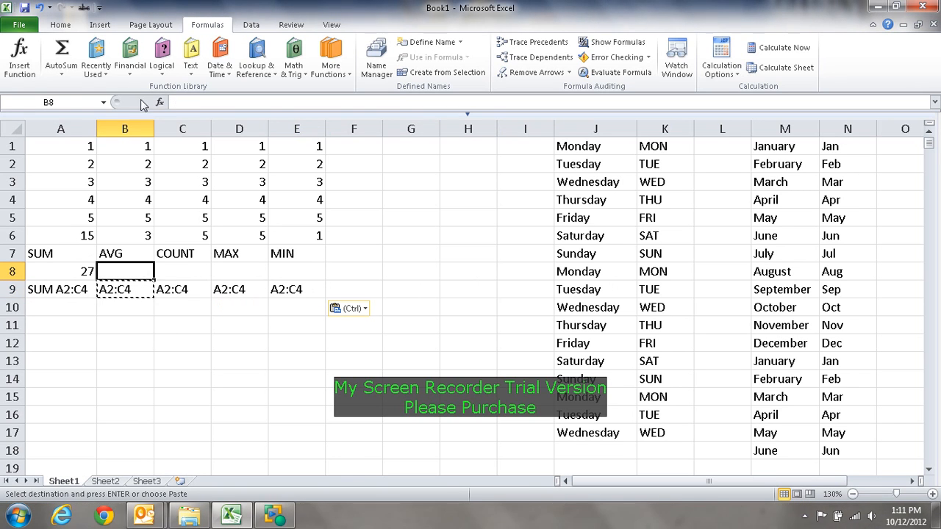
left_click(69, 77)
left_click(74, 103)
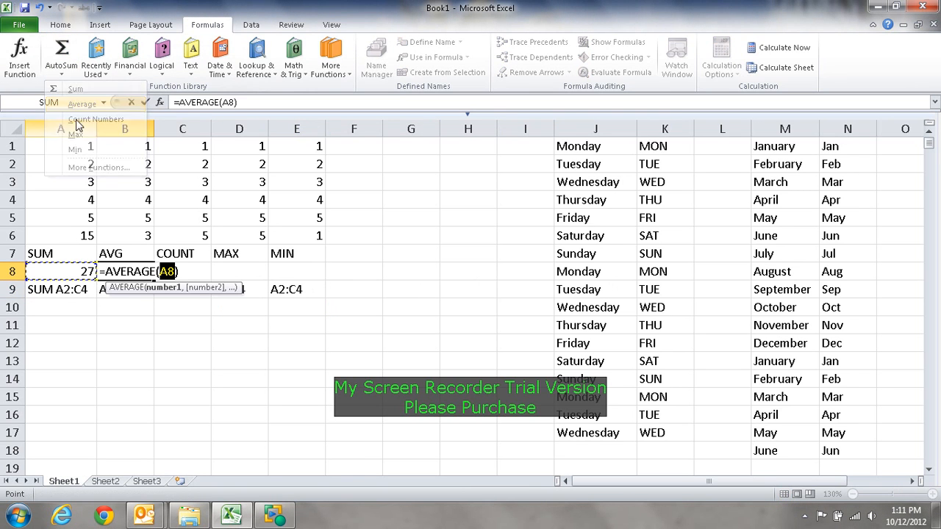
left_click_drag(137, 169, 186, 206)
key("Return")
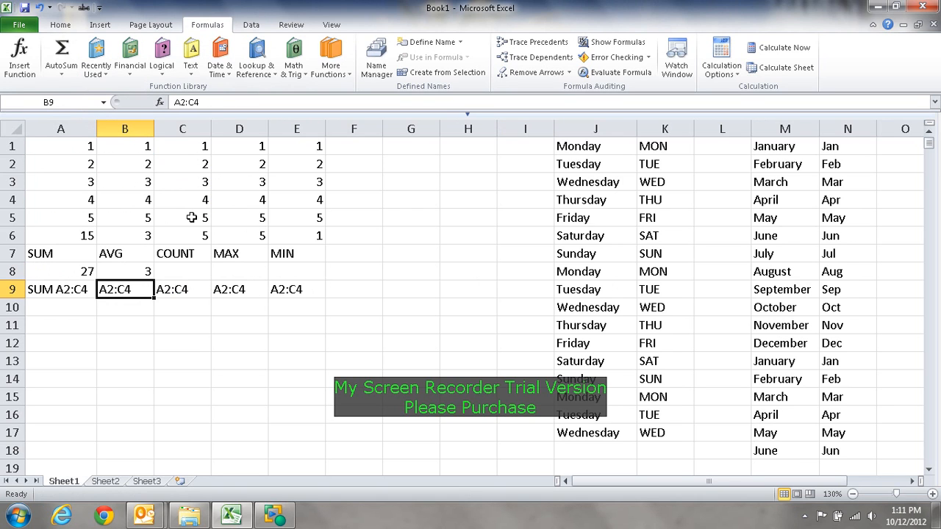
Step: Insert an AutoSum Count Numbers formula in C8 for the block A2:C4
left_click(191, 277)
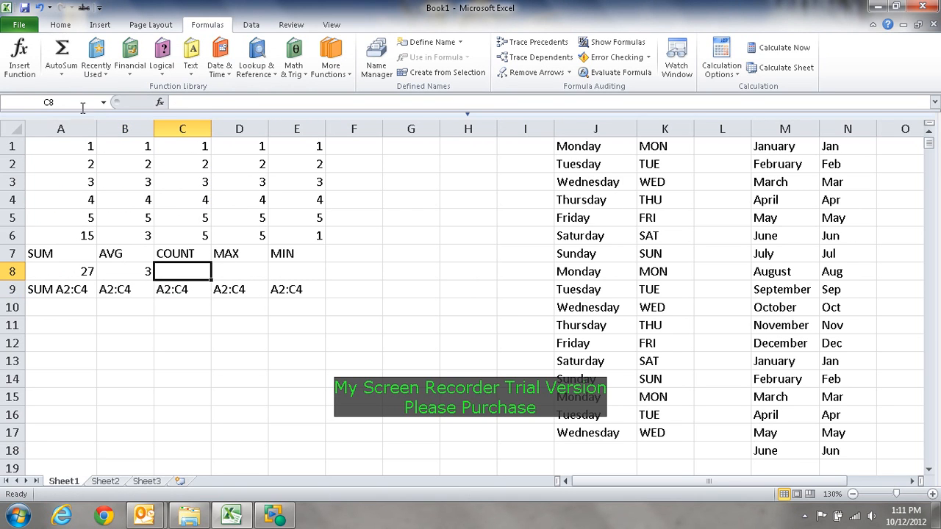
left_click(62, 74)
left_click(87, 122)
left_click_drag(51, 158, 177, 200)
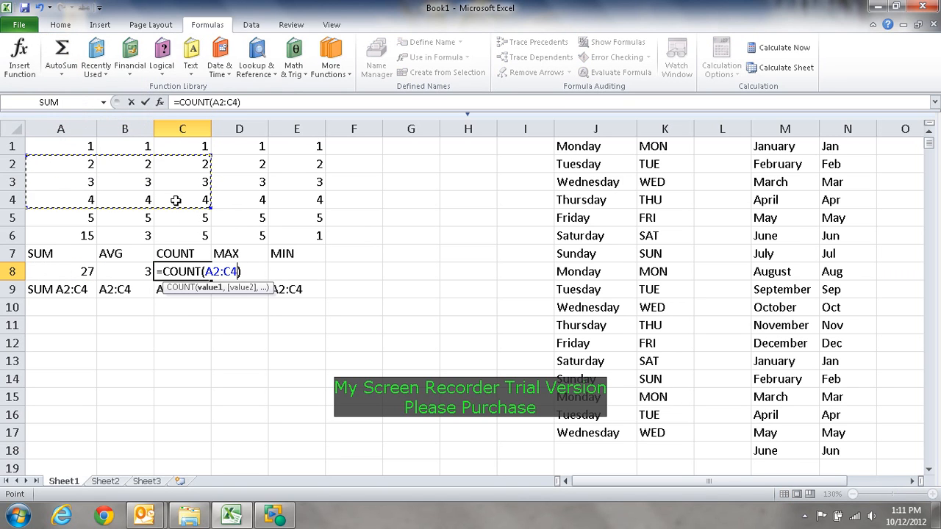
key("Return")
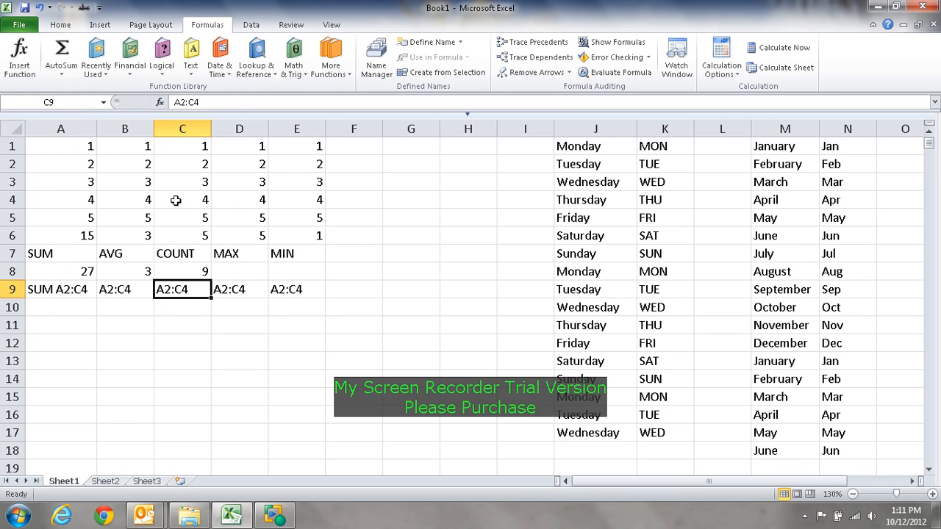
Step: Insert an AutoSum Max formula in D8 for the block A2:C4
left_click(246, 275)
left_click(62, 72)
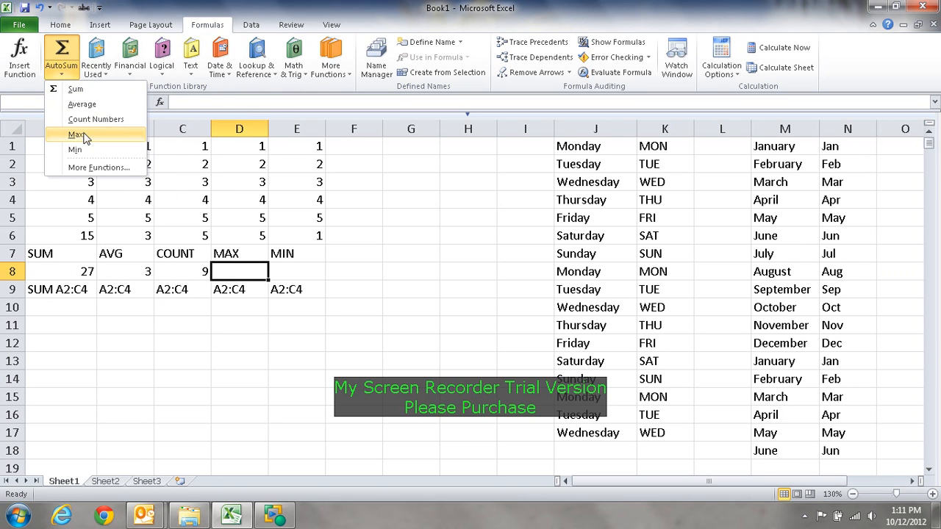
left_click(73, 134)
left_click_drag(64, 164, 191, 192)
key("Return")
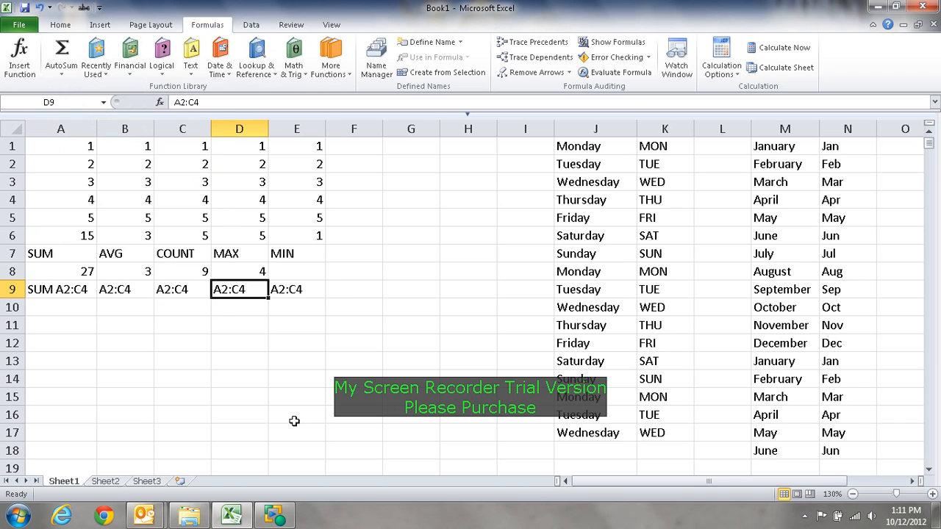
Step: Insert an AutoSum Min formula in E8 for the block A2:C4
left_click(309, 271)
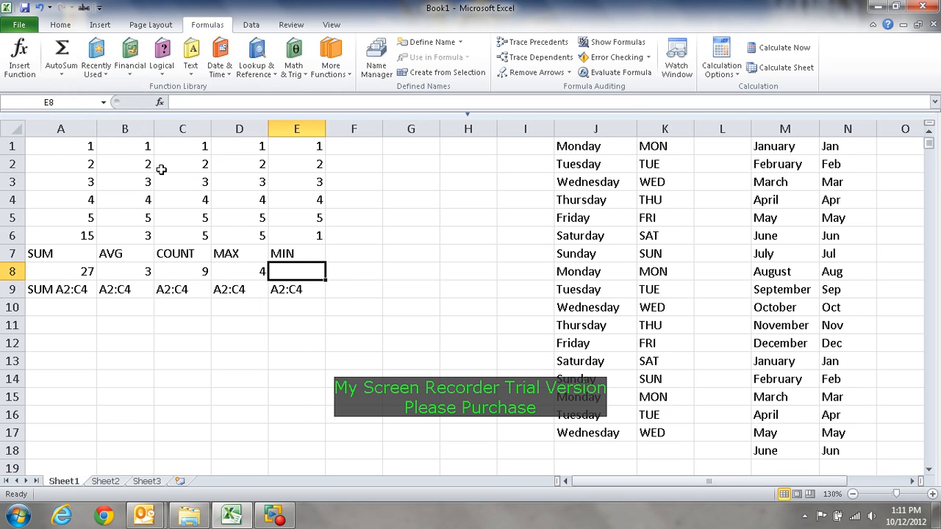
left_click(63, 73)
left_click(79, 149)
left_click_drag(69, 161, 168, 201)
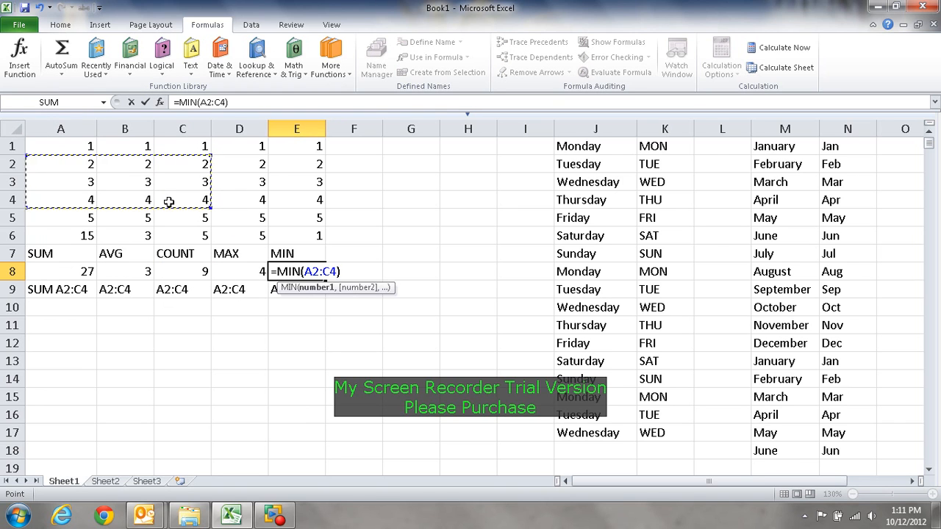
key("Return")
left_click(287, 435)
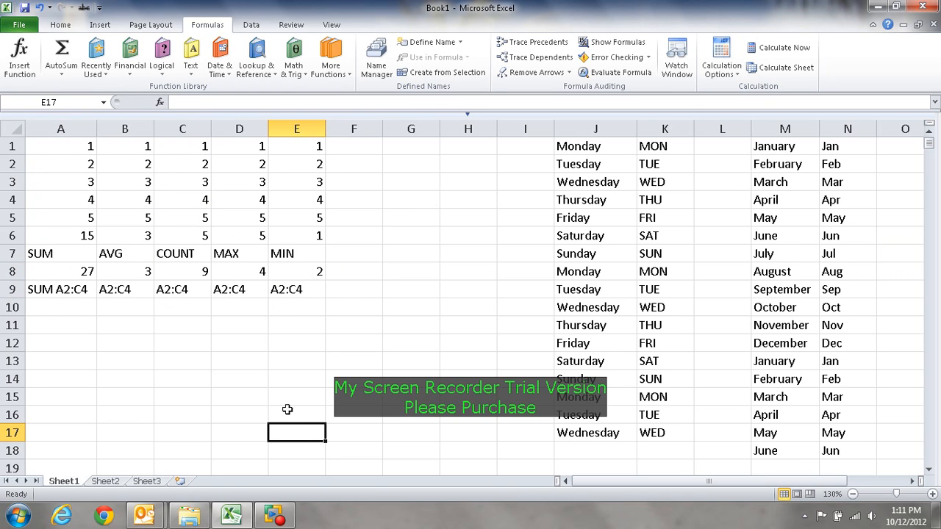